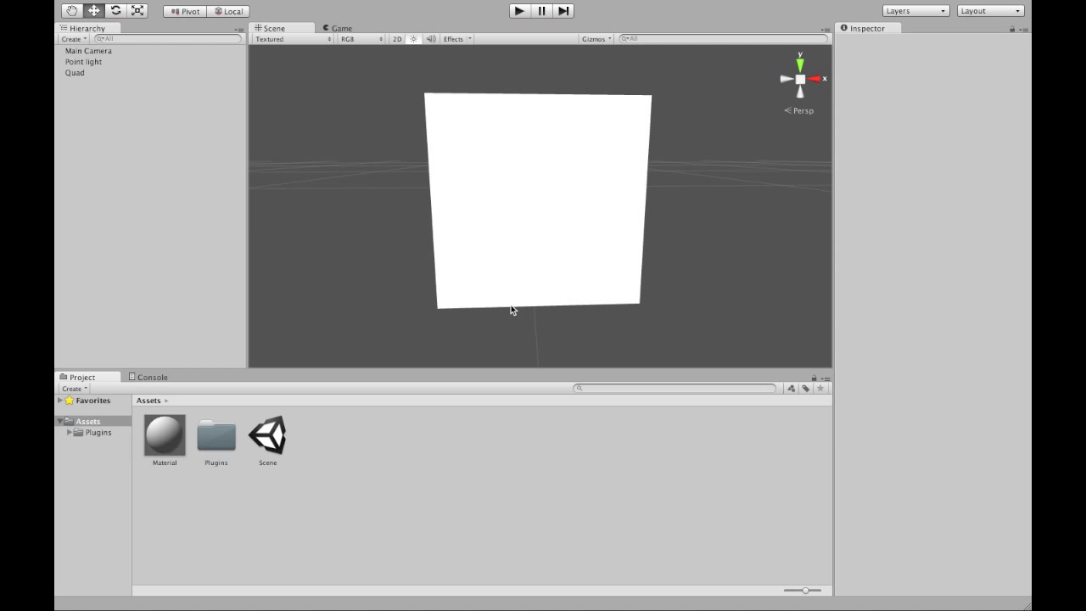
# - Zoom the Scene view on the white Quad and inspect its Diffuse Material asset
pyautogui.scroll(-5, 511, 310)
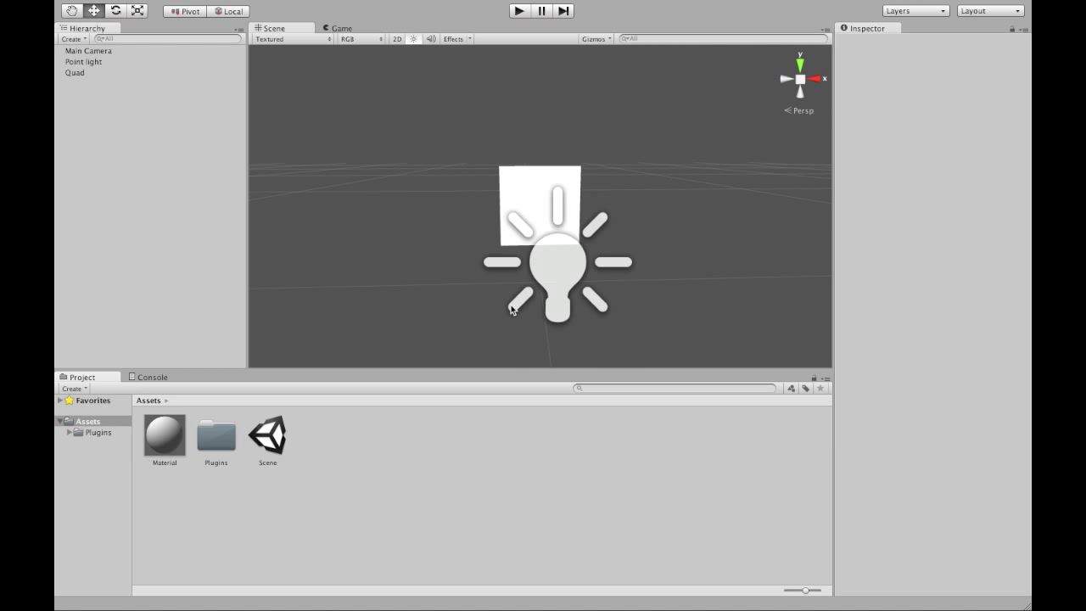
pyautogui.scroll(5, 510, 309)
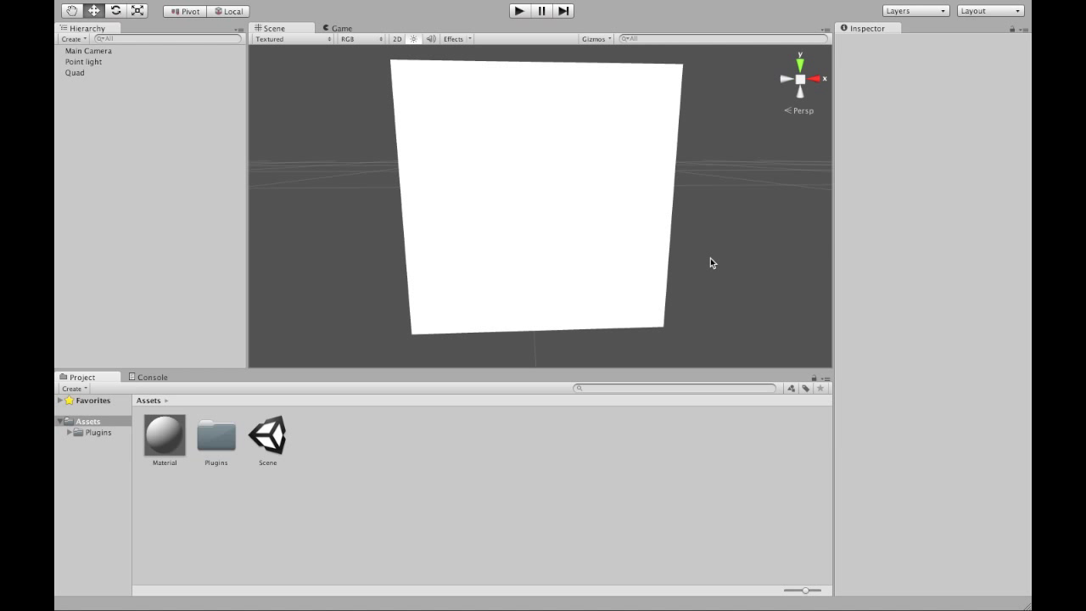
pyautogui.click(162, 433)
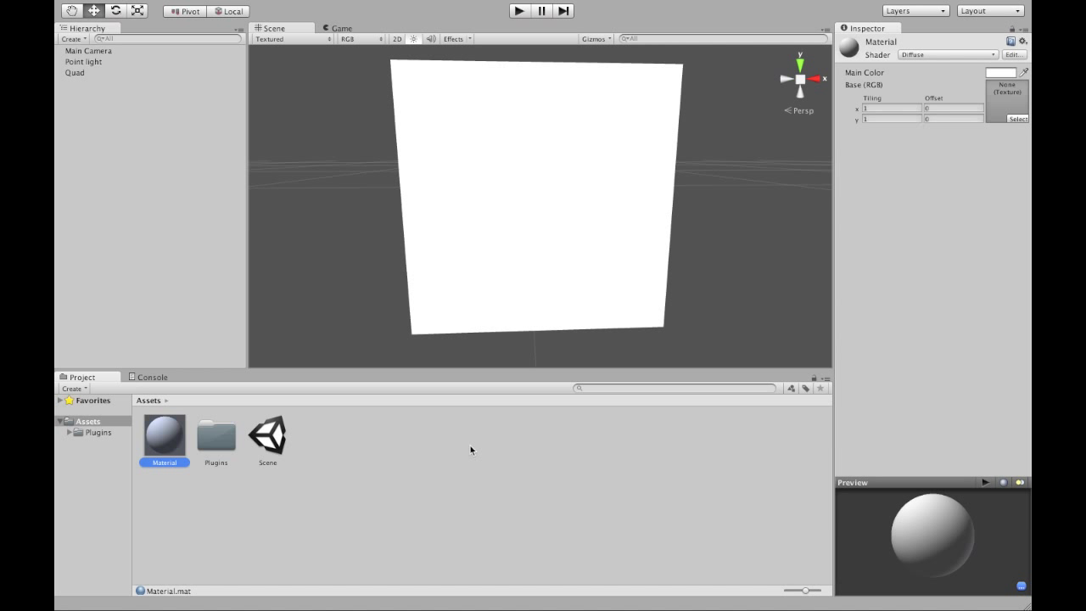
pyautogui.click(382, 430)
# - Create a NumberFlow Diagram asset in Assets named 'Diagram'
pyautogui.rightClick(381, 431)
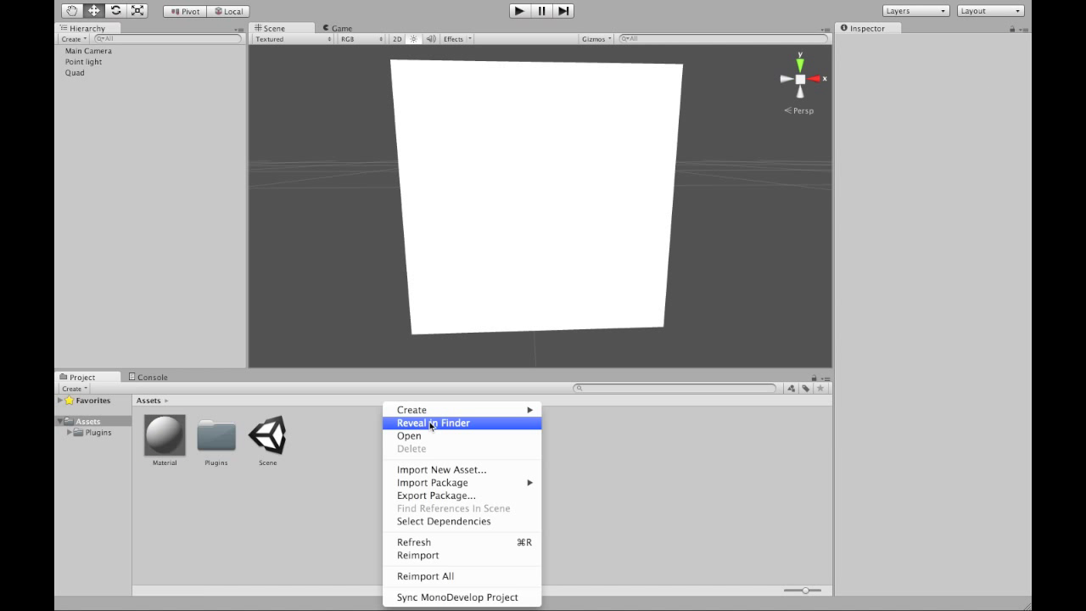
pyautogui.moveTo(509, 410)
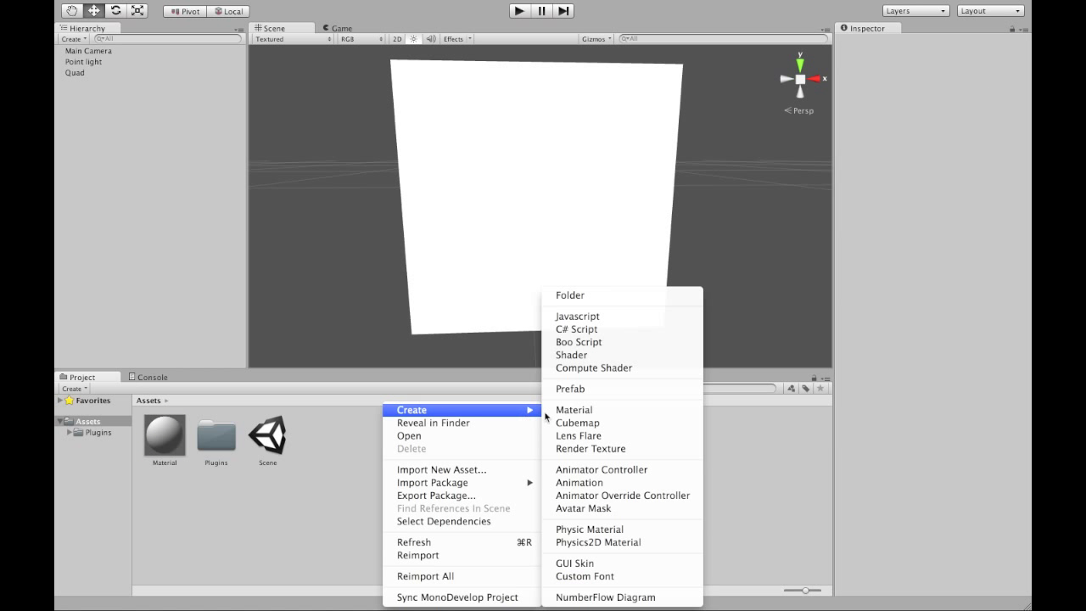
pyautogui.click(604, 596)
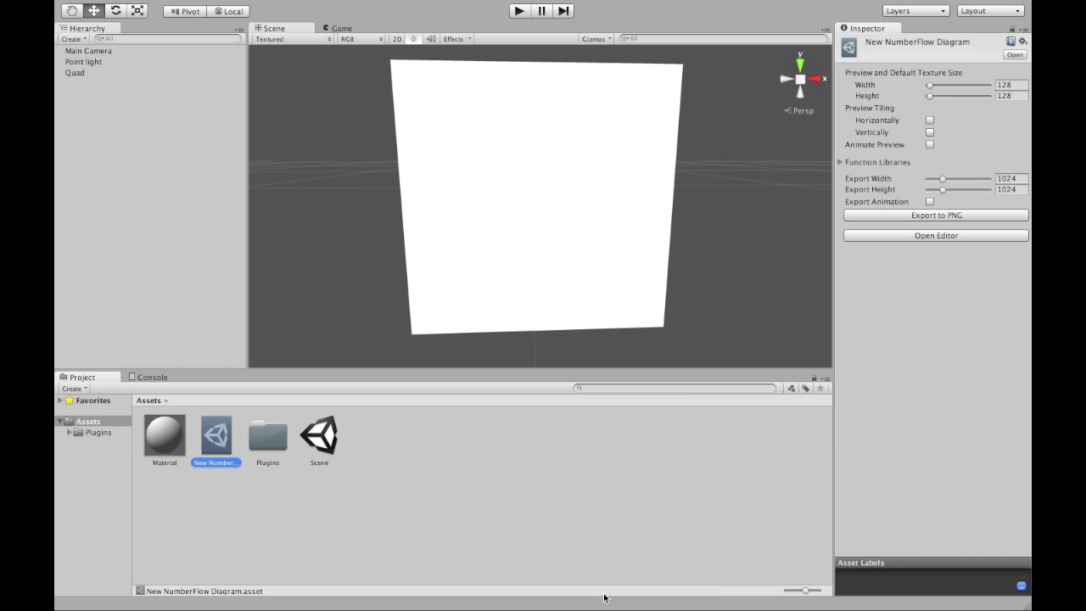
pyautogui.write('Diagram')
pyautogui.press('Return')
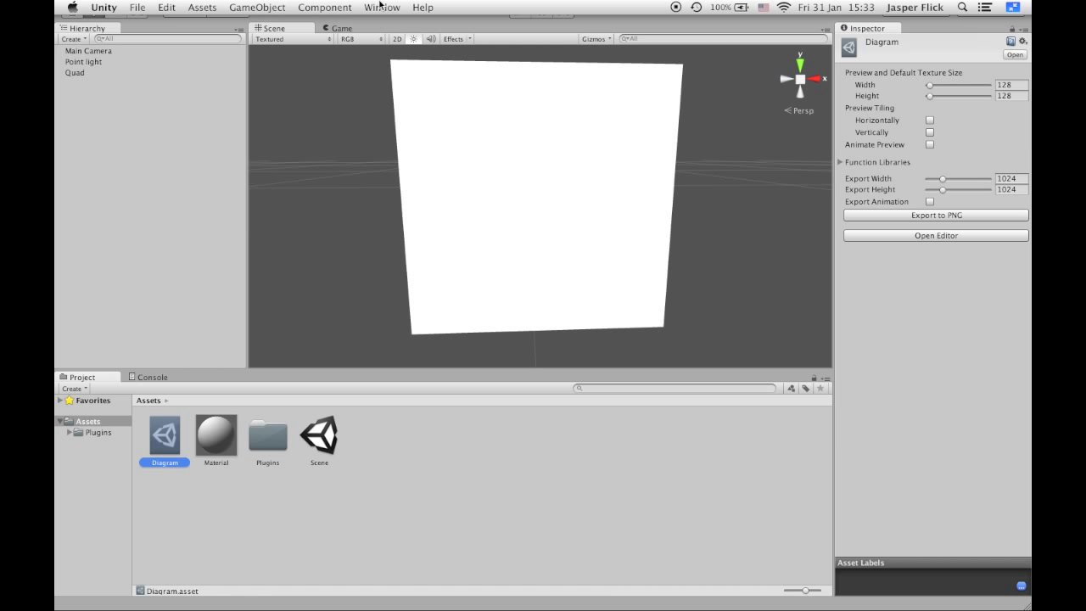
# - Show the NumberFlow editor for Diagram docked as a tab beside Scene/Game
pyautogui.click(381, 6)
pyautogui.click(398, 91)
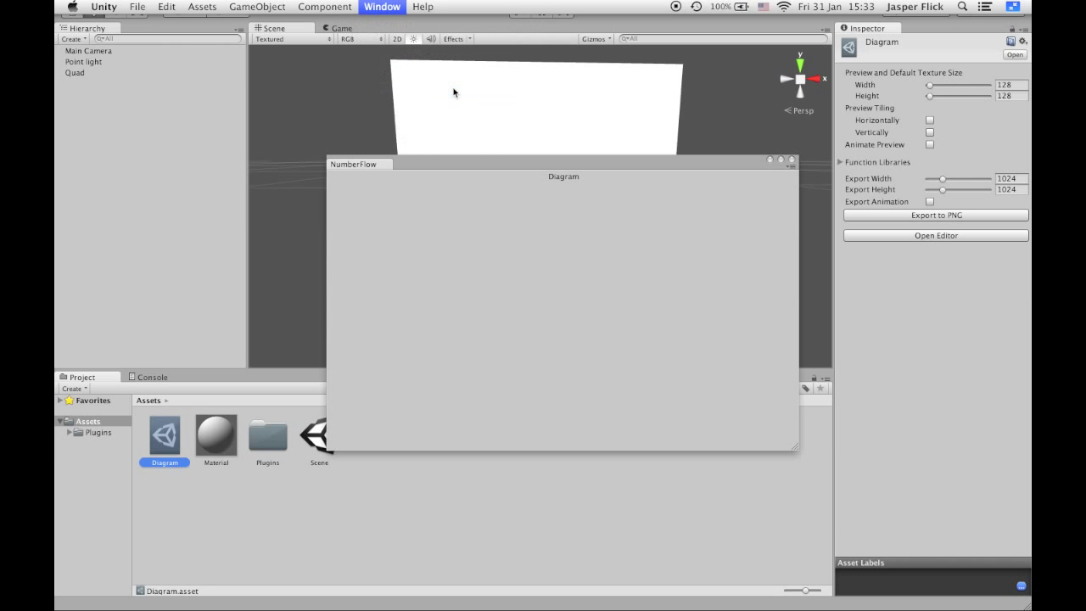
pyautogui.moveTo(375, 167); pyautogui.dragTo(404, 34)
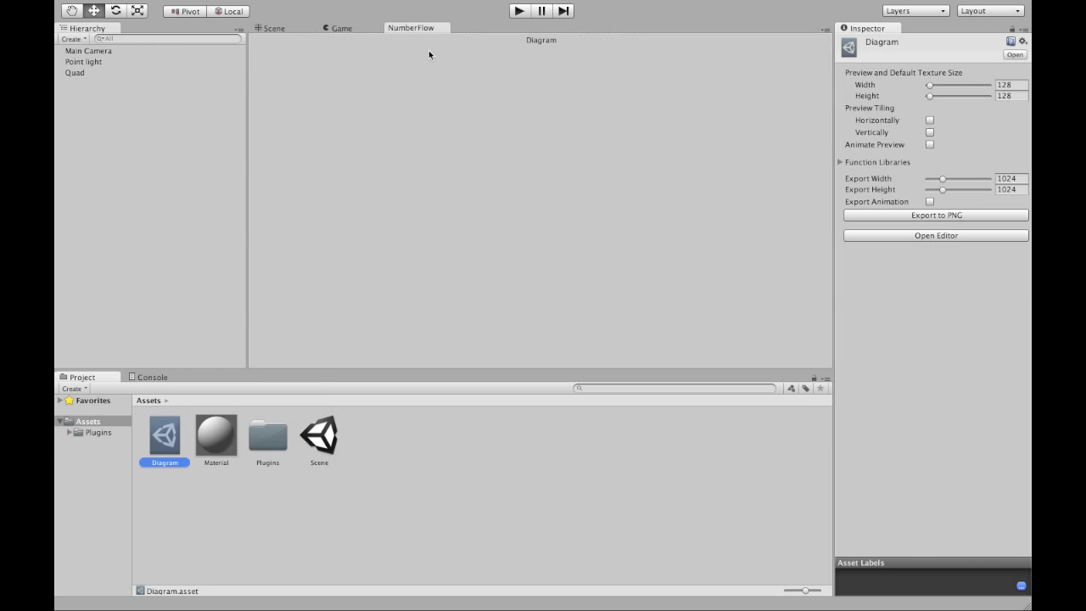
# - Add an Output Color node named '_MainTex' and place it to the right
pyautogui.rightClick(490, 156)
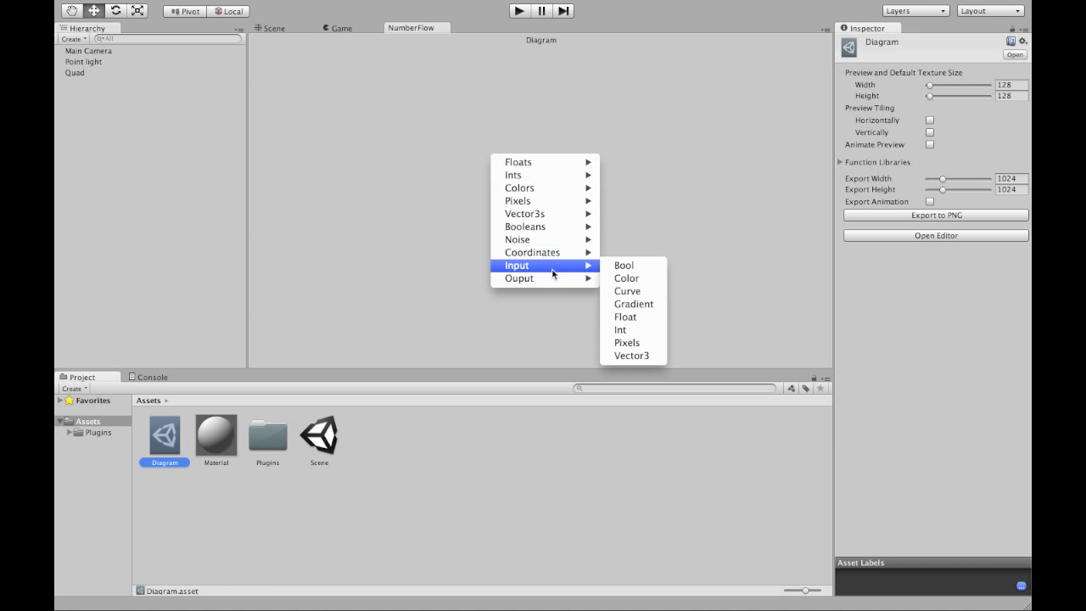
pyautogui.moveTo(556, 279)
pyautogui.click(626, 278)
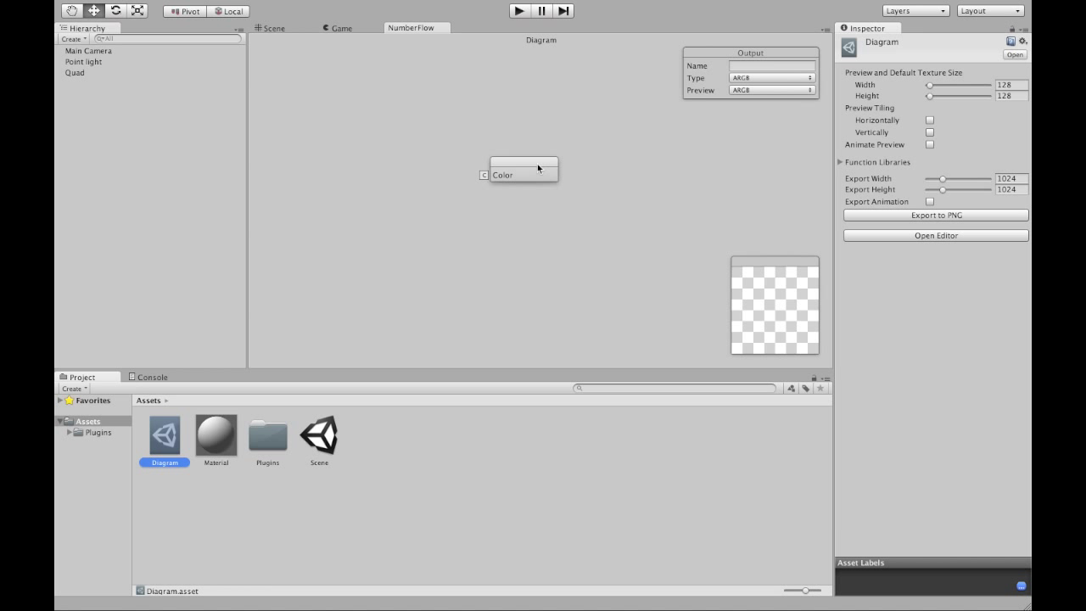
pyautogui.click(758, 66)
pyautogui.write('_M')
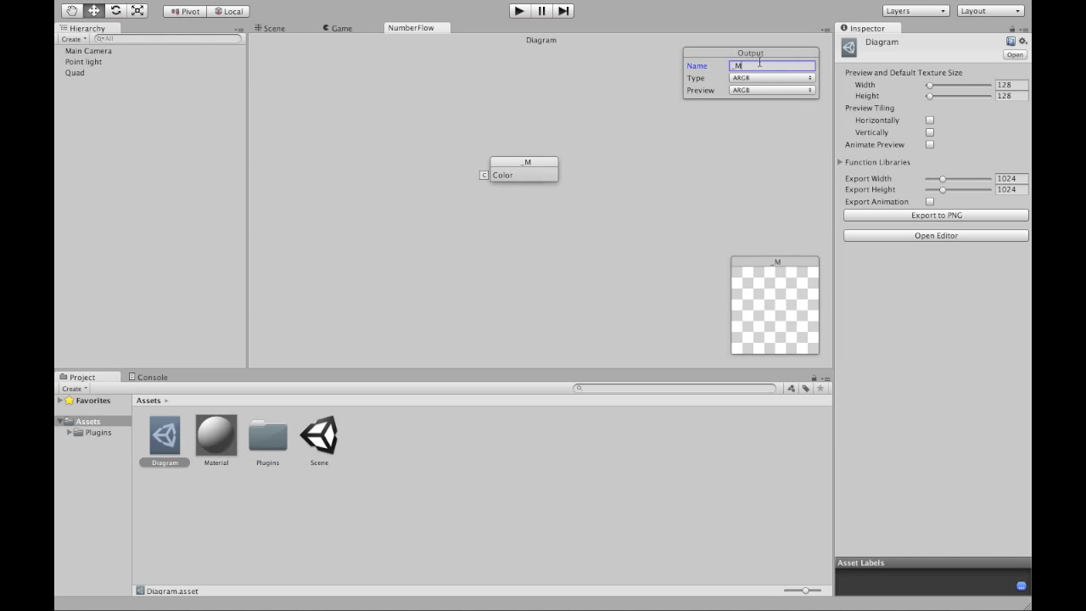
pyautogui.write('ainTex')
pyautogui.moveTo(529, 172); pyautogui.dragTo(635, 161)
# - Add a black-to-white Gradient node wired into _MainTex's Color, with T tested at -0.45
pyautogui.rightClick(430, 151)
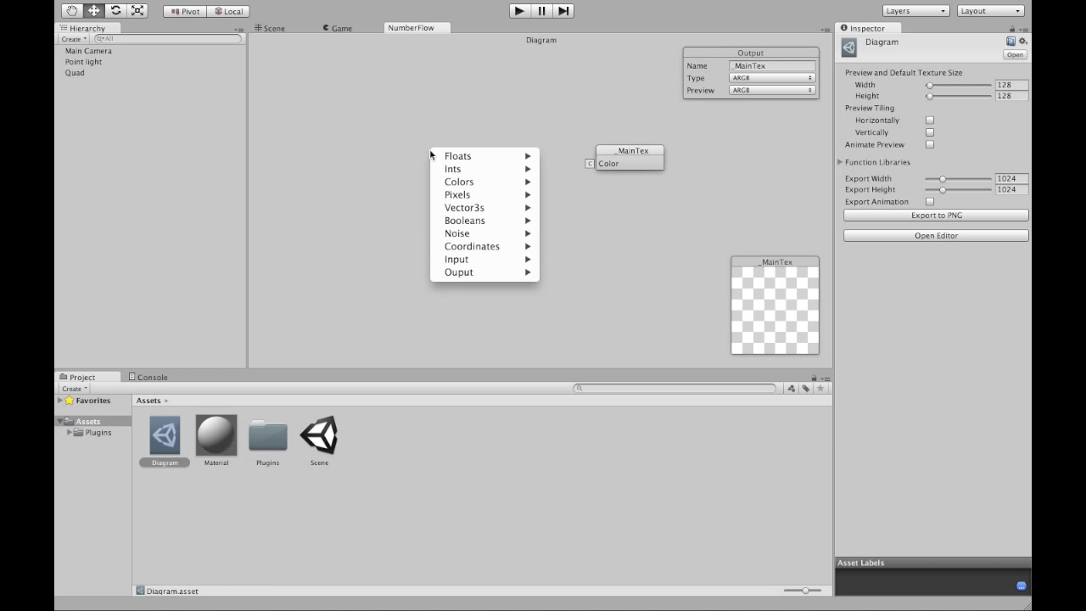
pyautogui.moveTo(479, 182)
pyautogui.click(581, 182)
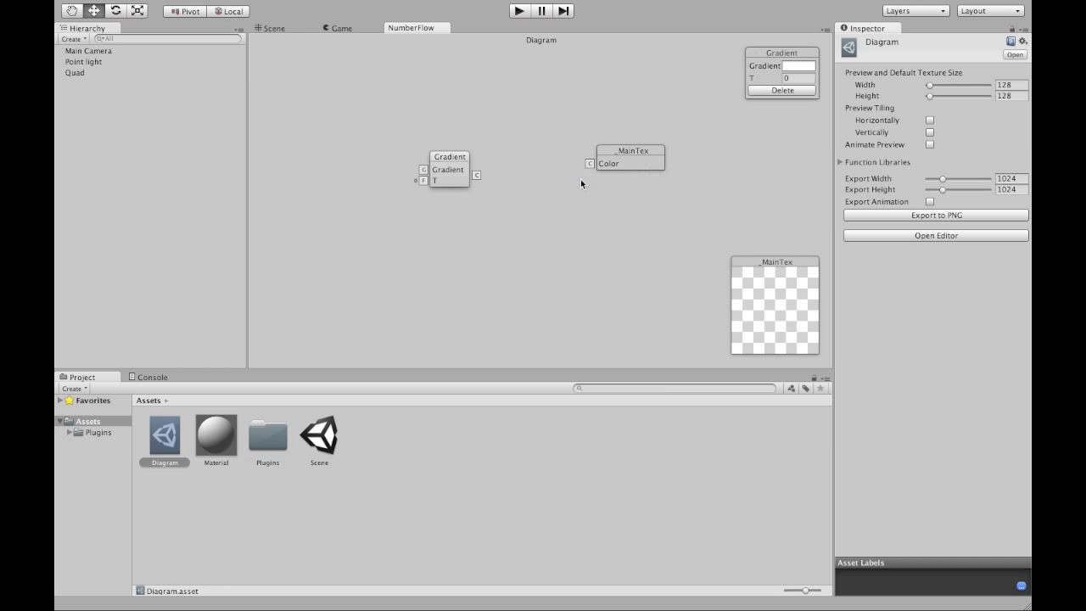
pyautogui.click(798, 67)
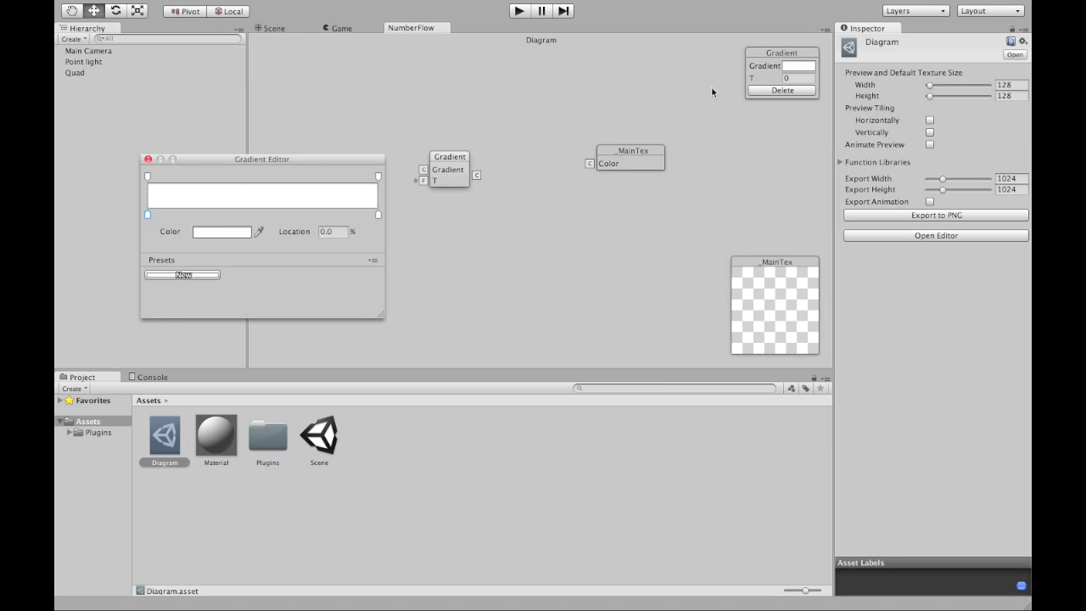
pyautogui.click(237, 231)
pyautogui.click(225, 365)
pyautogui.moveTo(214, 387); pyautogui.dragTo(194, 418)
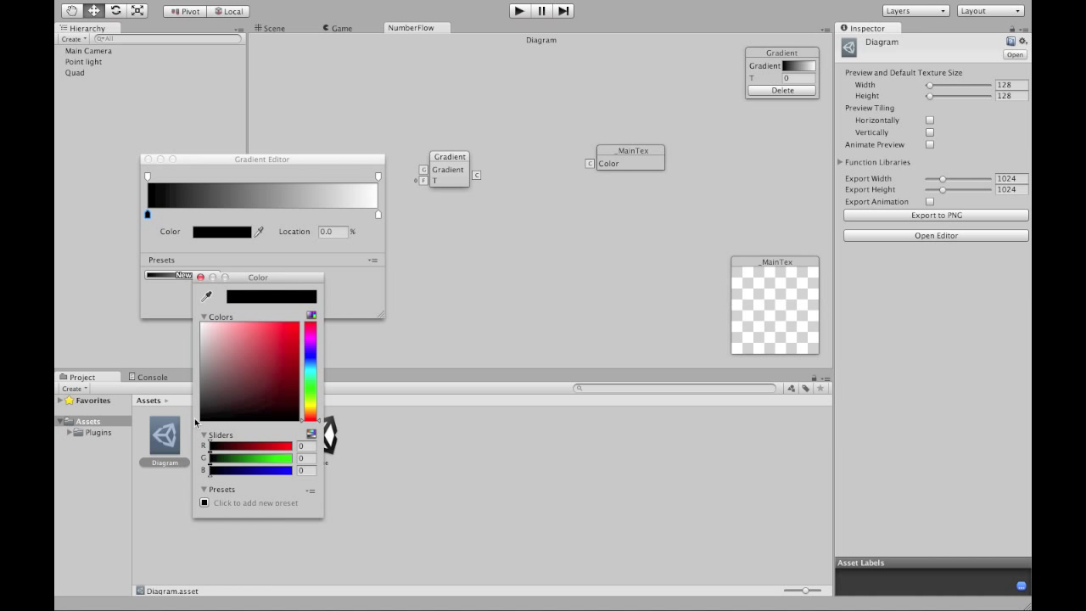
pyautogui.click(464, 277)
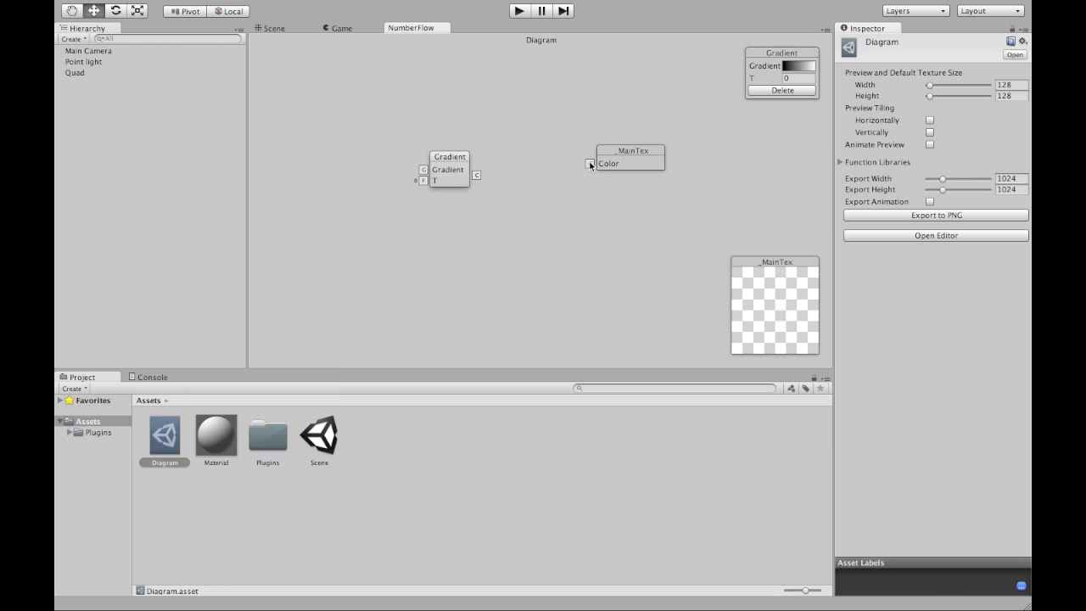
pyautogui.moveTo(591, 165); pyautogui.dragTo(476, 175)
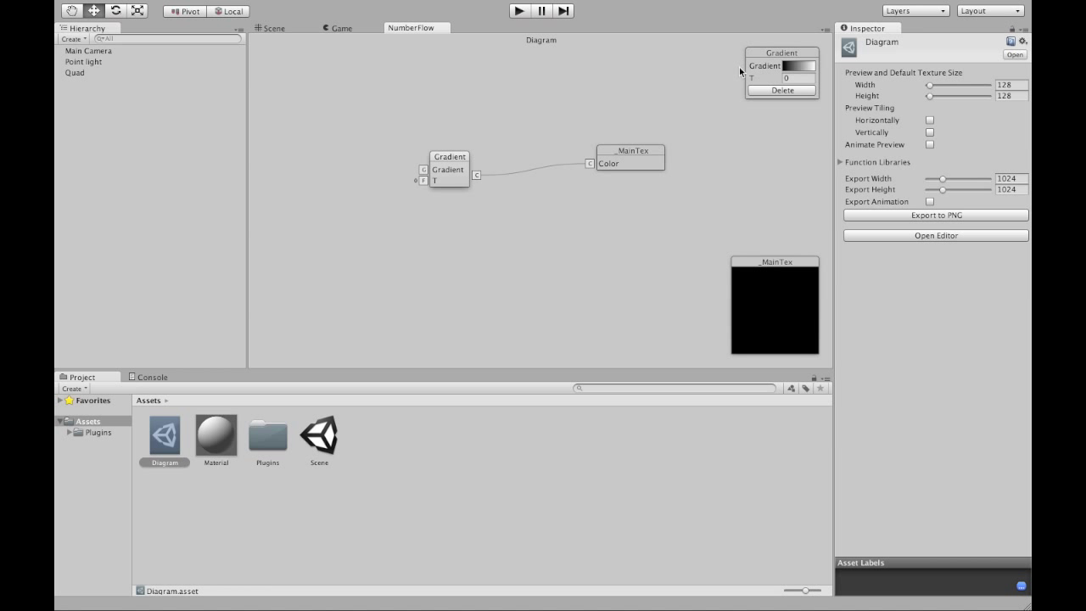
pyautogui.moveTo(764, 77); pyautogui.dragTo(721, 82)
# - Add a U coordinate node connected to the Gradient's T input
pyautogui.rightClick(285, 129)
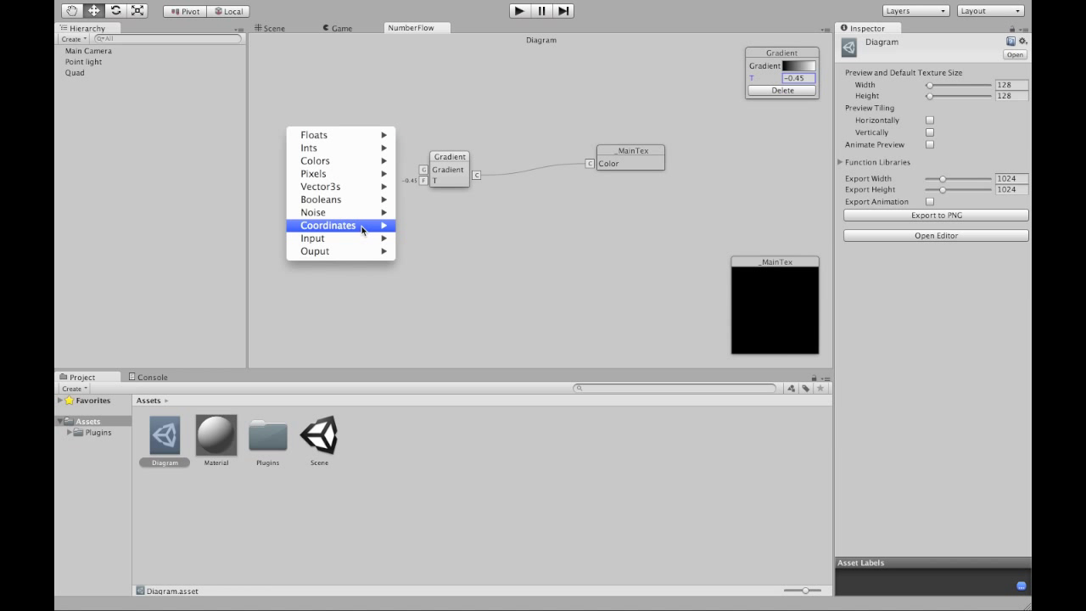
pyautogui.moveTo(361, 226)
pyautogui.click(438, 250)
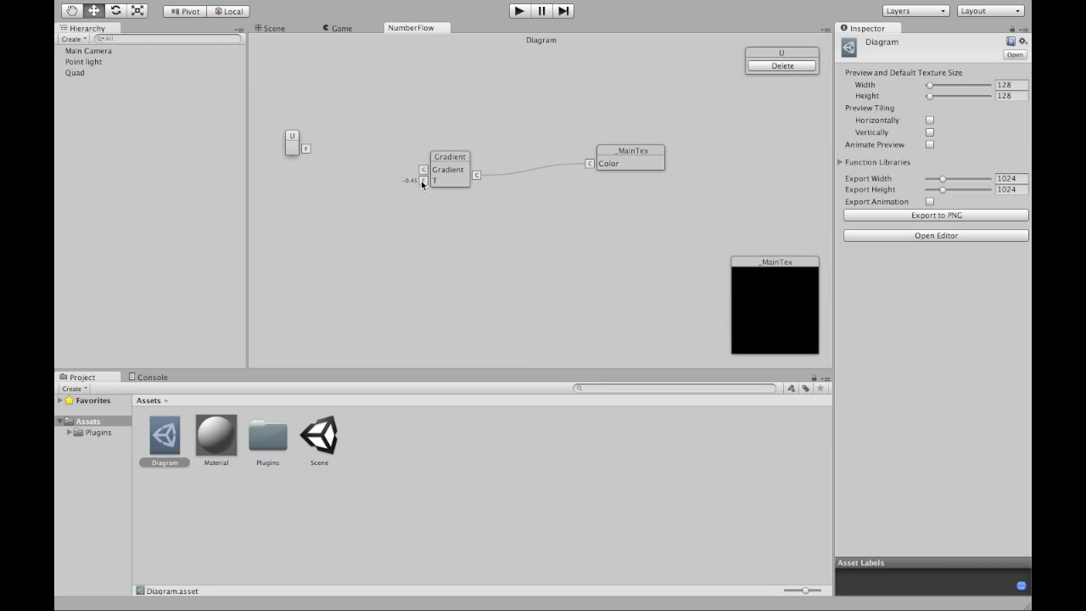
pyautogui.moveTo(423, 182); pyautogui.dragTo(382, 178)
pyautogui.moveTo(294, 148); pyautogui.dragTo(296, 148)
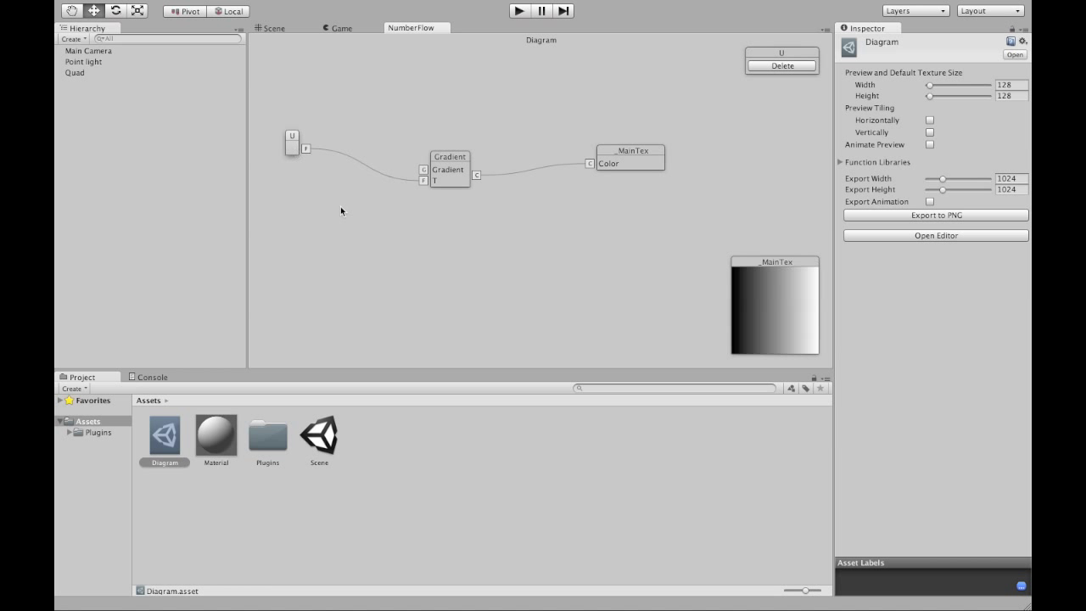
# - Add a V coordinate node and drive the Gradient's T from V instead
pyautogui.rightClick(290, 181)
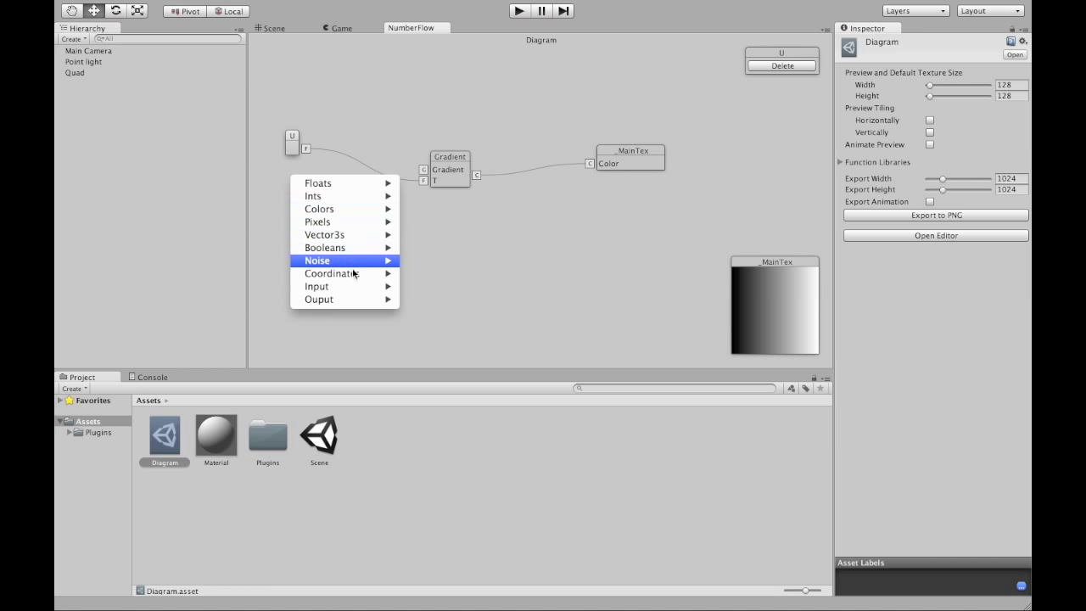
pyautogui.moveTo(365, 273)
pyautogui.click(438, 311)
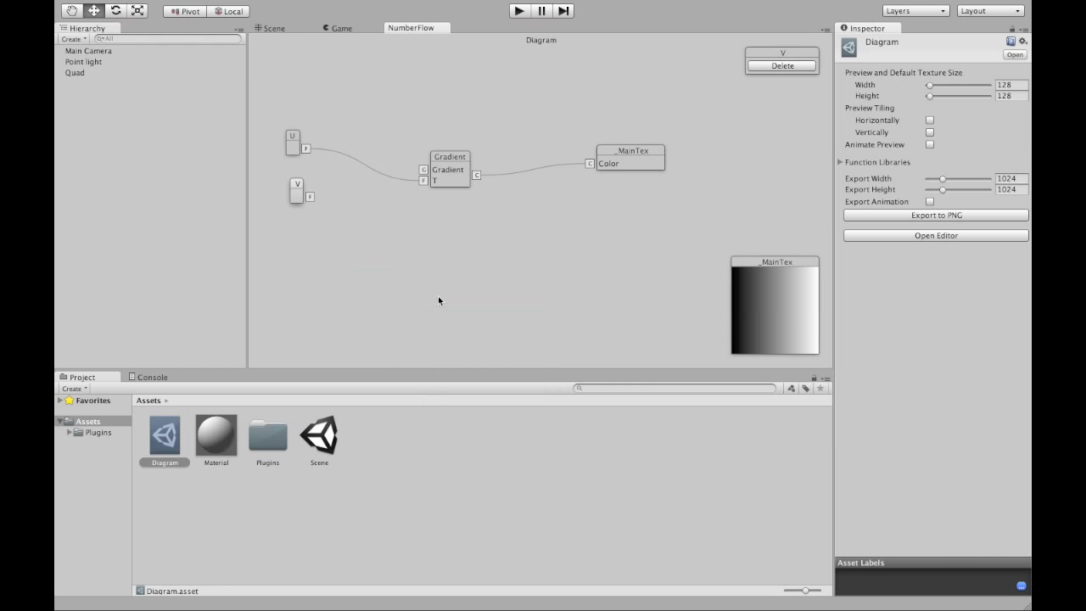
pyautogui.moveTo(423, 184); pyautogui.dragTo(308, 197)
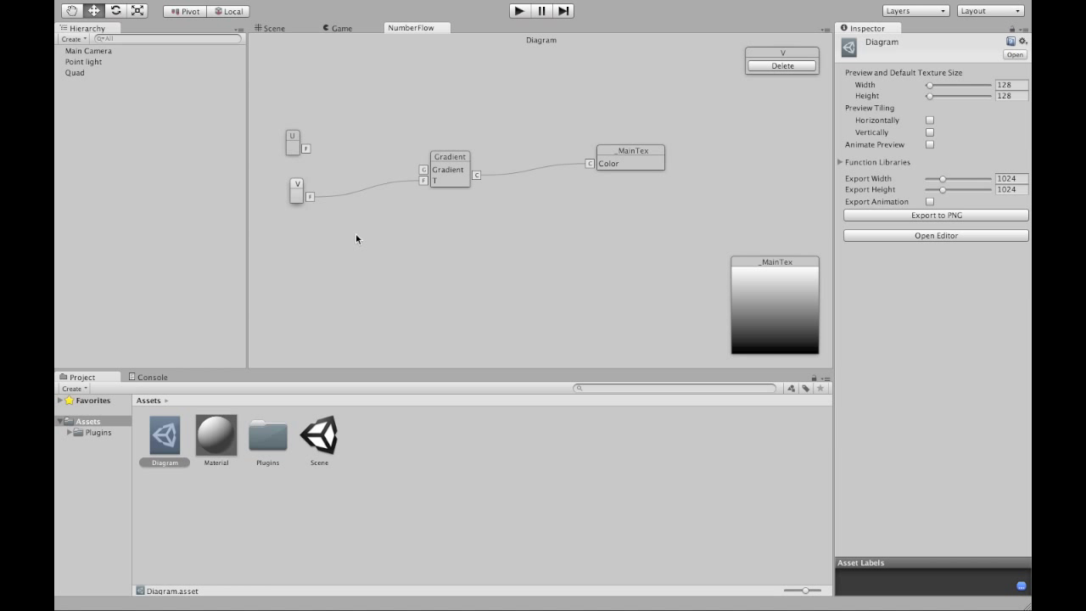
# - Add a tiled XY Perlin Noise tXY node to the diagram
pyautogui.rightClick(356, 238)
pyautogui.moveTo(422, 321)
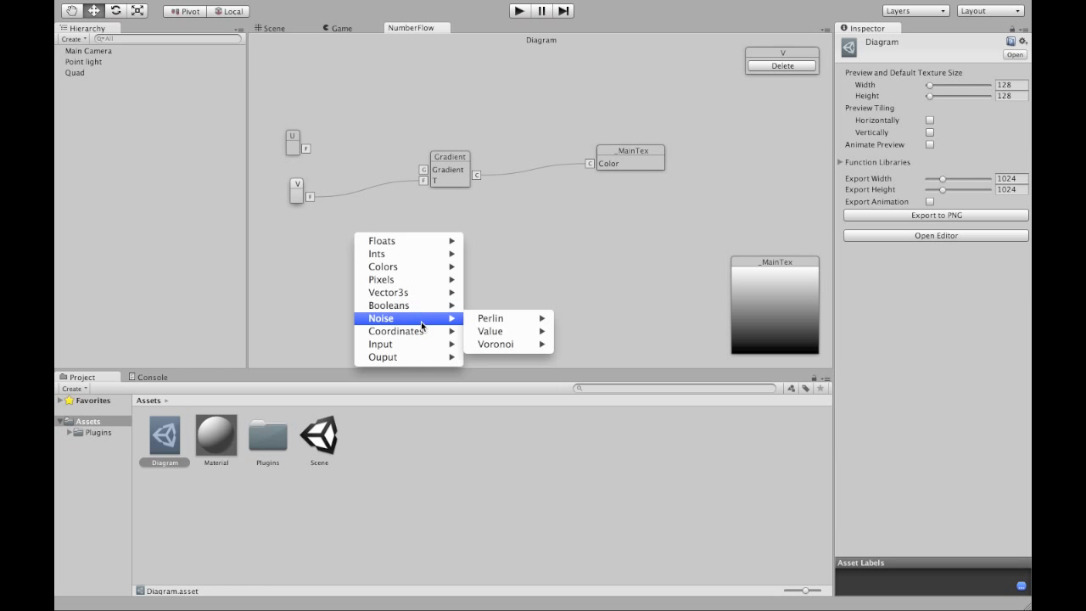
pyautogui.moveTo(487, 318)
pyautogui.moveTo(599, 332)
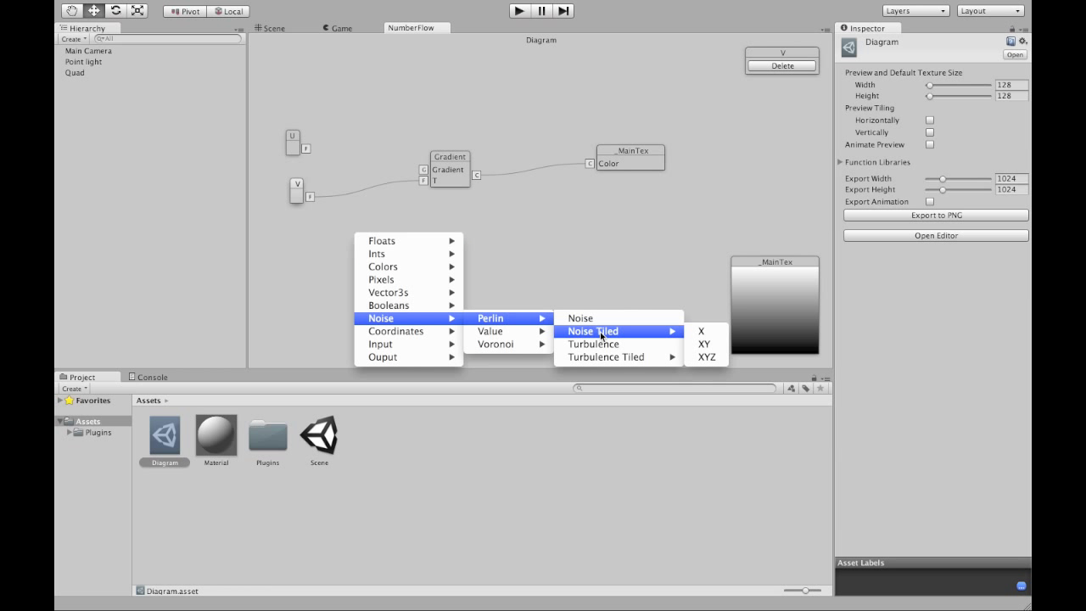
pyautogui.click(703, 343)
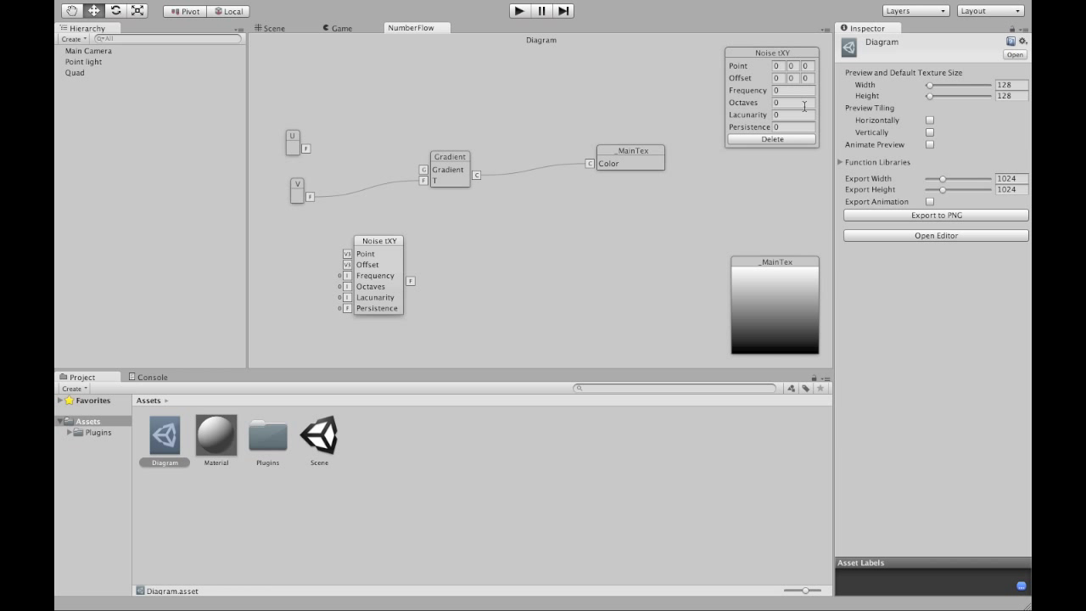
# - Set the noise to Frequency 10, Octaves 4, Lacunarity 2, Persistence 0.5, below the Gradient
pyautogui.click(805, 90)
pyautogui.write('10')
pyautogui.press('Tab')
pyautogui.write('4')
pyautogui.press('Tab')
pyautogui.write('2')
pyautogui.press('Tab')
pyautogui.write('0.5')
pyautogui.moveTo(380, 256); pyautogui.dragTo(402, 251)
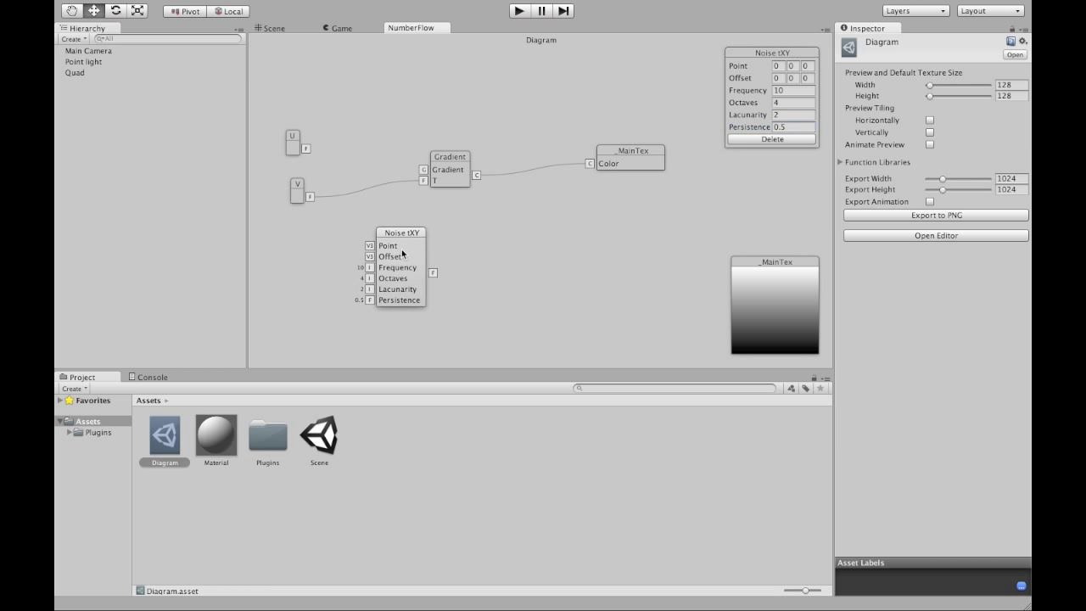
# - Feed U and V into a From Floats vector for the noise Point; noise drives Gradient T
pyautogui.rightClick(338, 233)
pyautogui.moveTo(399, 290)
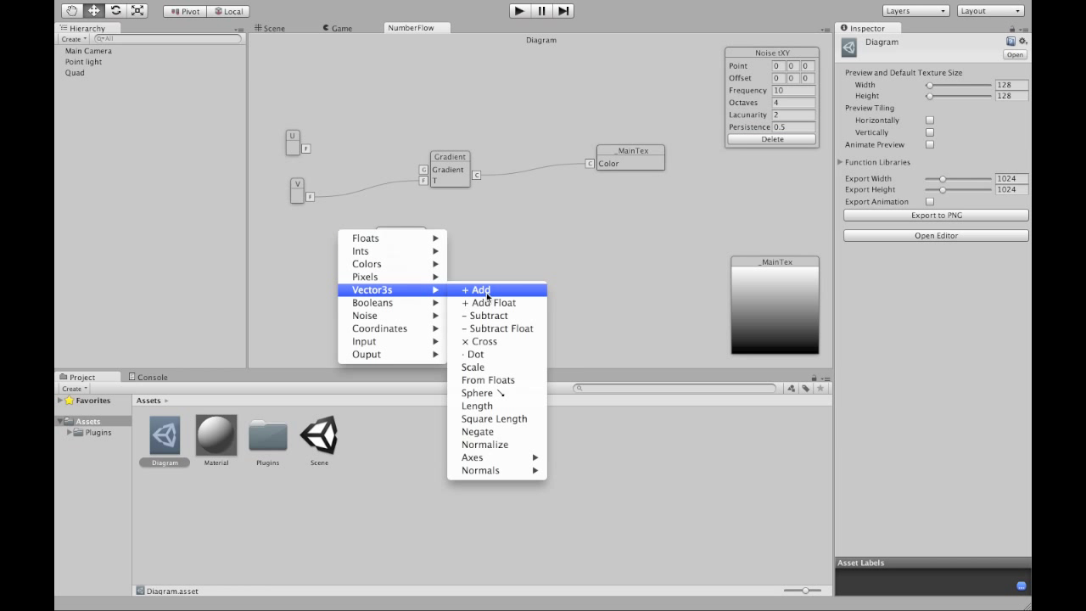
pyautogui.click(514, 381)
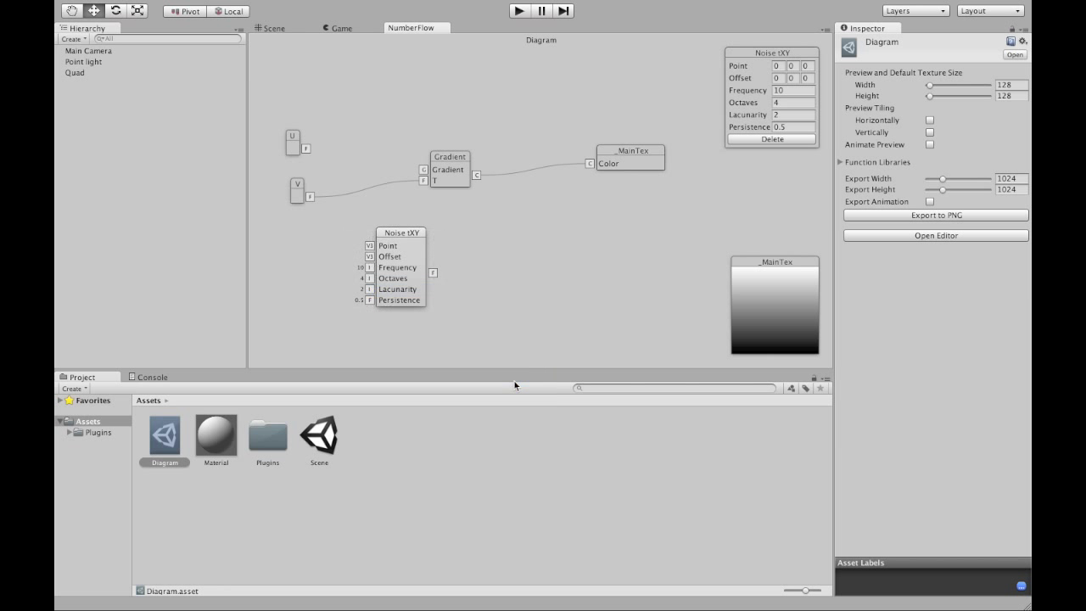
pyautogui.moveTo(349, 254); pyautogui.dragTo(295, 142)
pyautogui.moveTo(322, 242); pyautogui.dragTo(310, 197)
pyautogui.moveTo(336, 232); pyautogui.dragTo(355, 173)
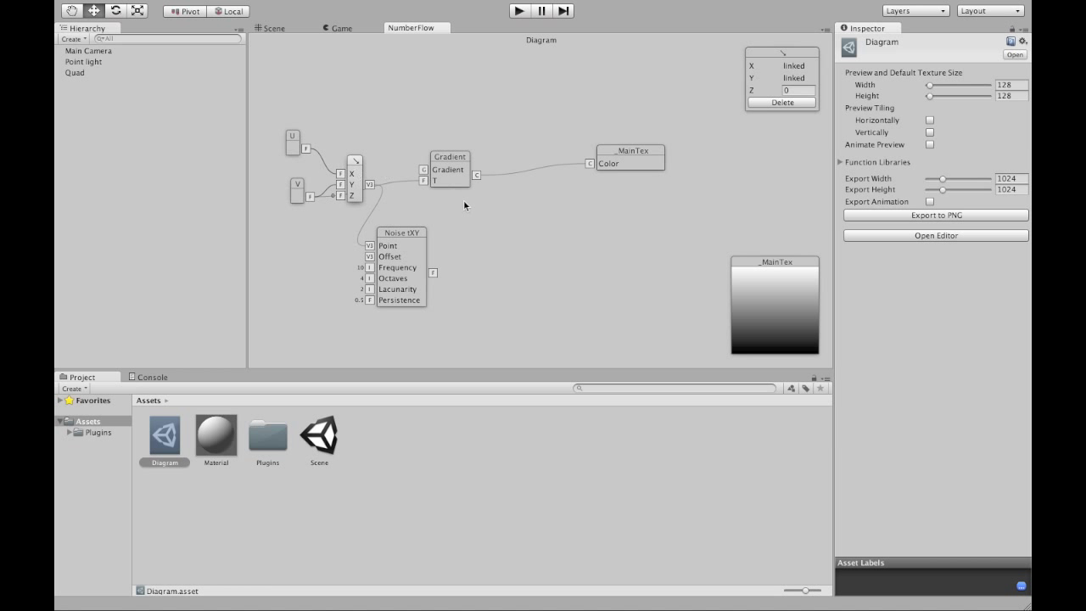
pyautogui.moveTo(426, 180); pyautogui.dragTo(432, 272)
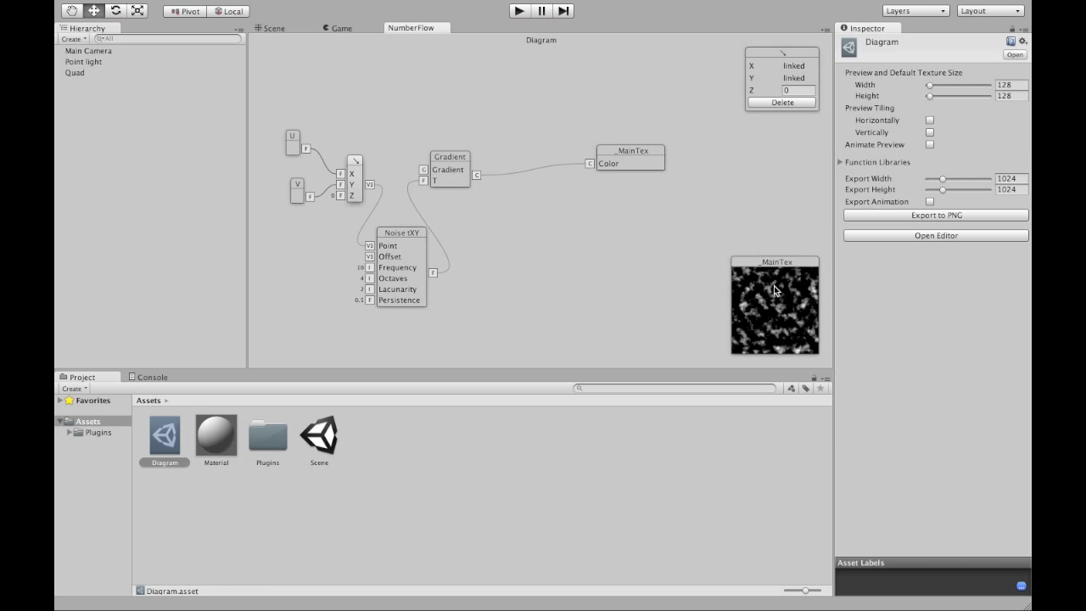
# - Enable horizontal and vertical preview tiling and move the Gradient node up and right
pyautogui.click(929, 120)
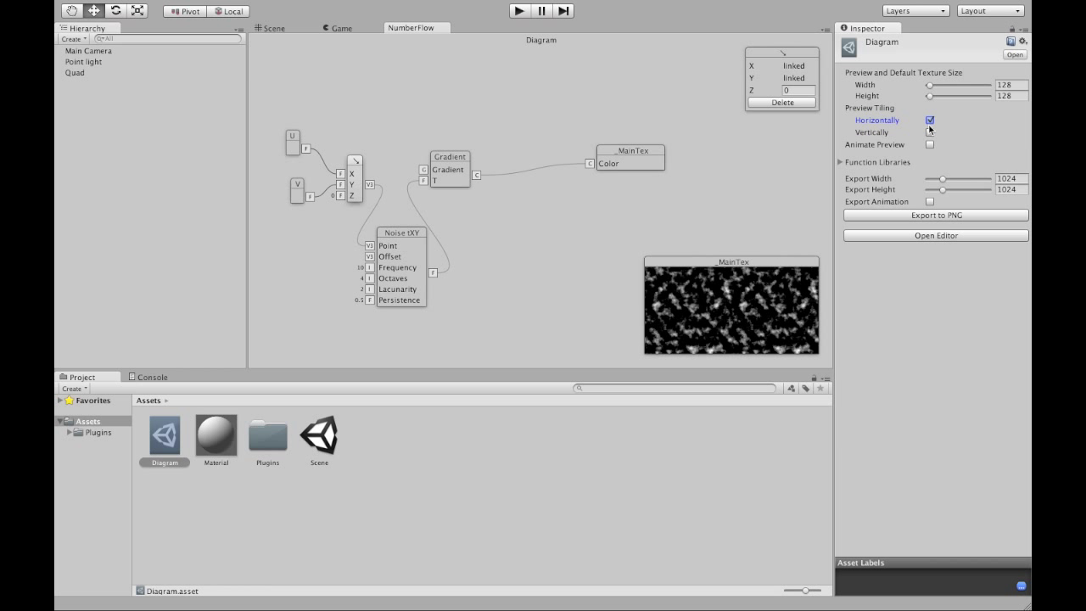
pyautogui.click(930, 133)
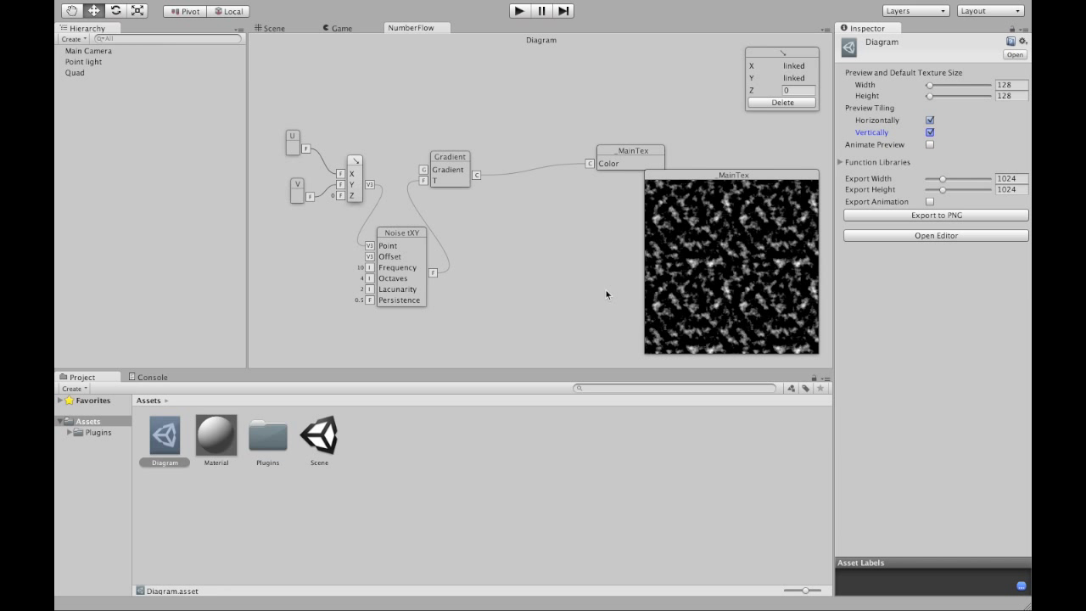
pyautogui.click(410, 251)
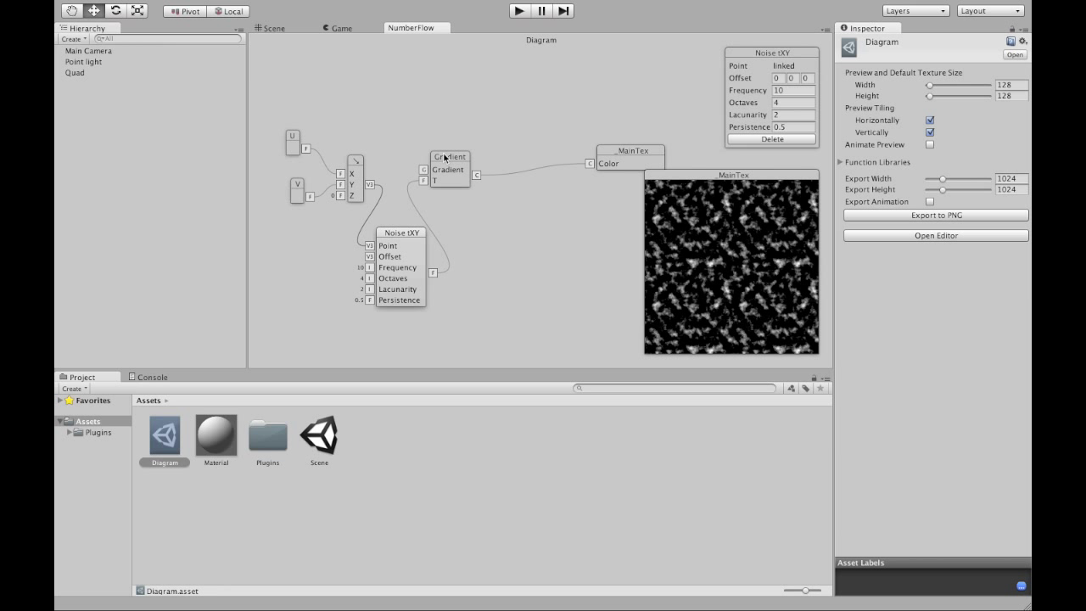
pyautogui.moveTo(443, 157); pyautogui.dragTo(506, 141)
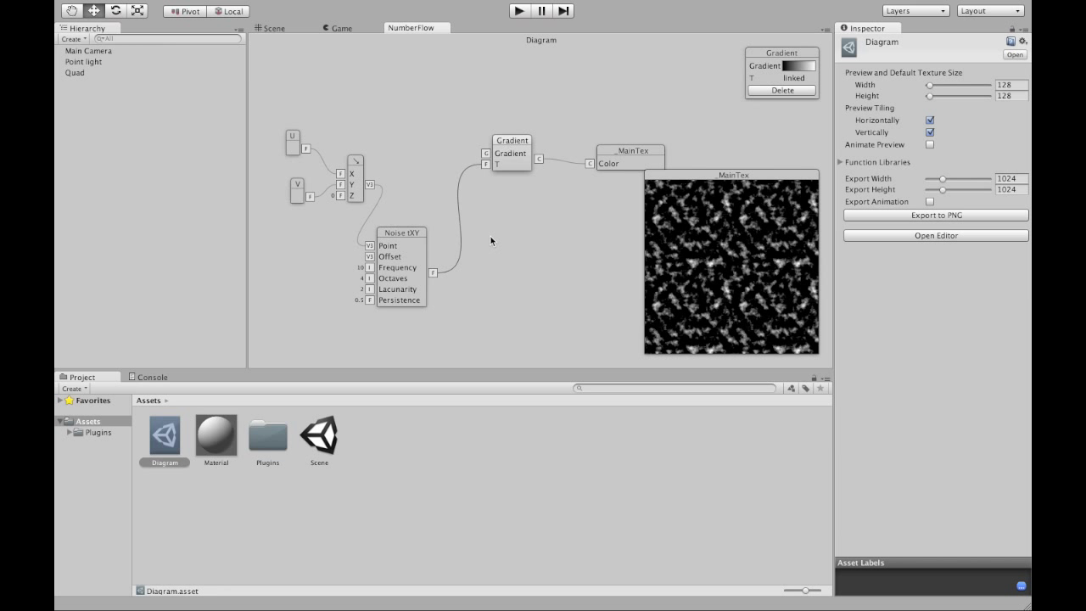
# - Insert a Pingpong 01 node between the noise output and the Gradient's T
pyautogui.rightClick(534, 238)
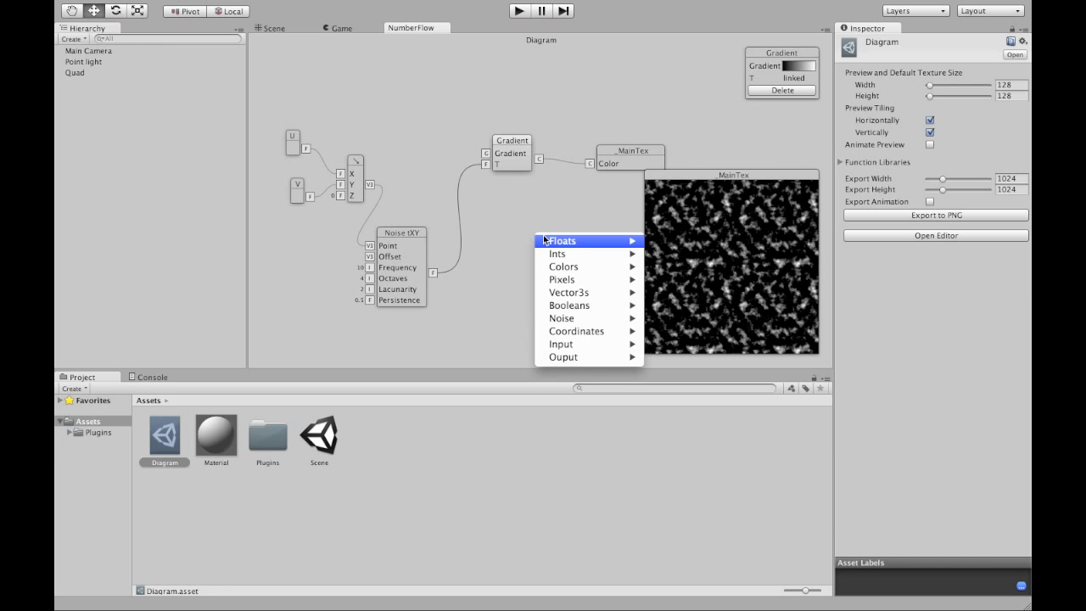
pyautogui.moveTo(585, 241)
pyautogui.moveTo(712, 448)
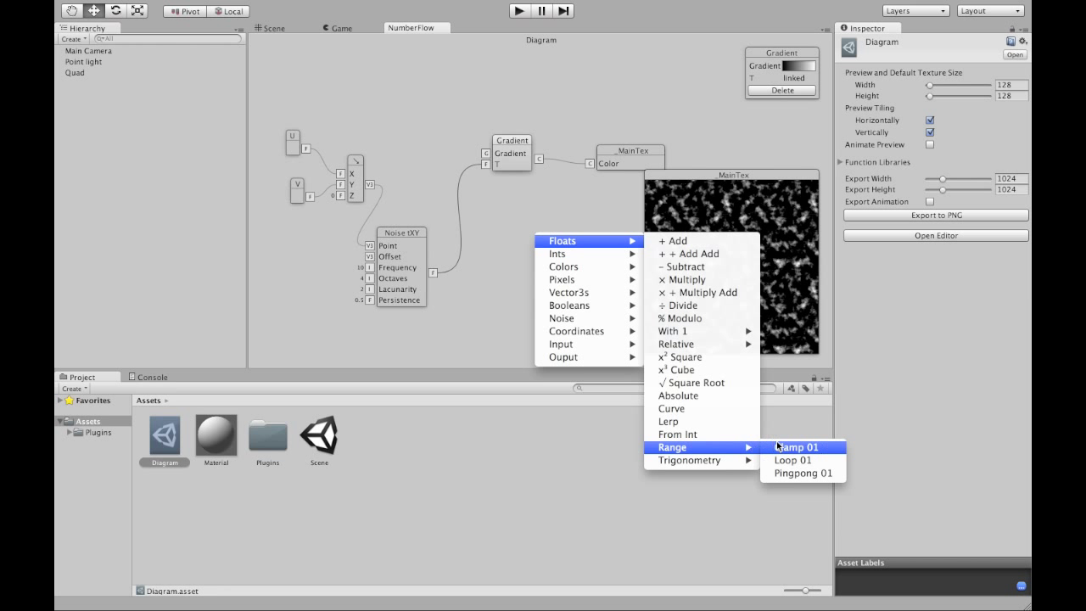
pyautogui.click(801, 473)
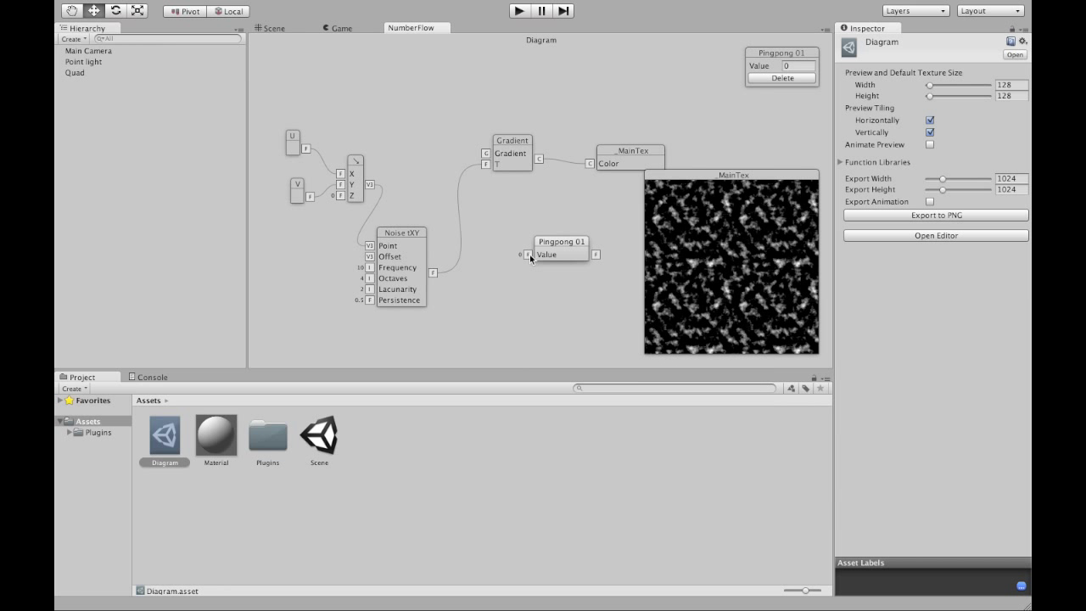
pyautogui.moveTo(555, 249); pyautogui.dragTo(433, 273)
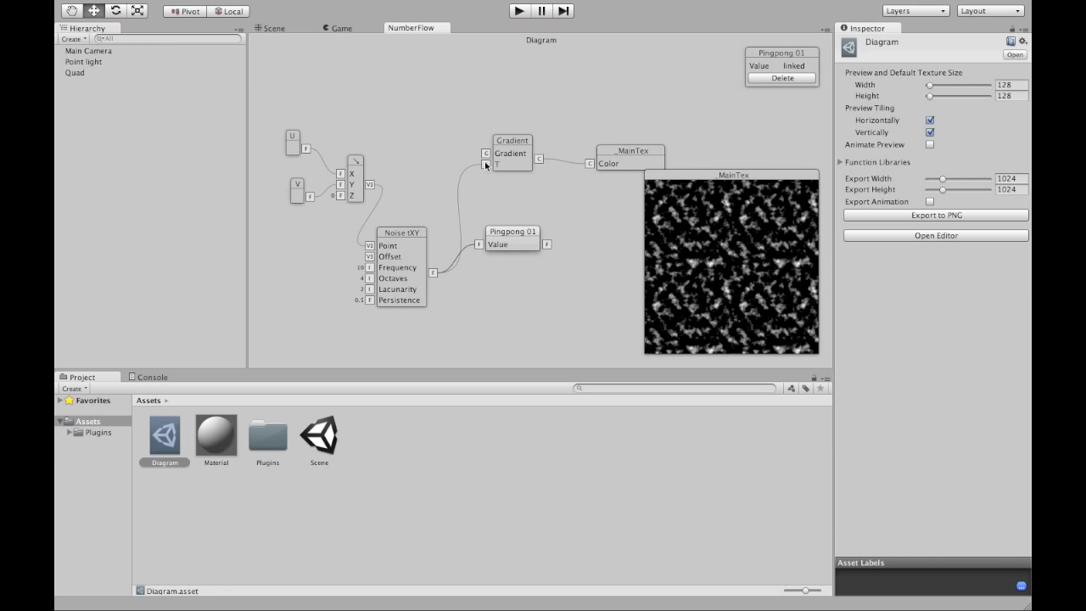
pyautogui.moveTo(486, 165); pyautogui.dragTo(529, 245)
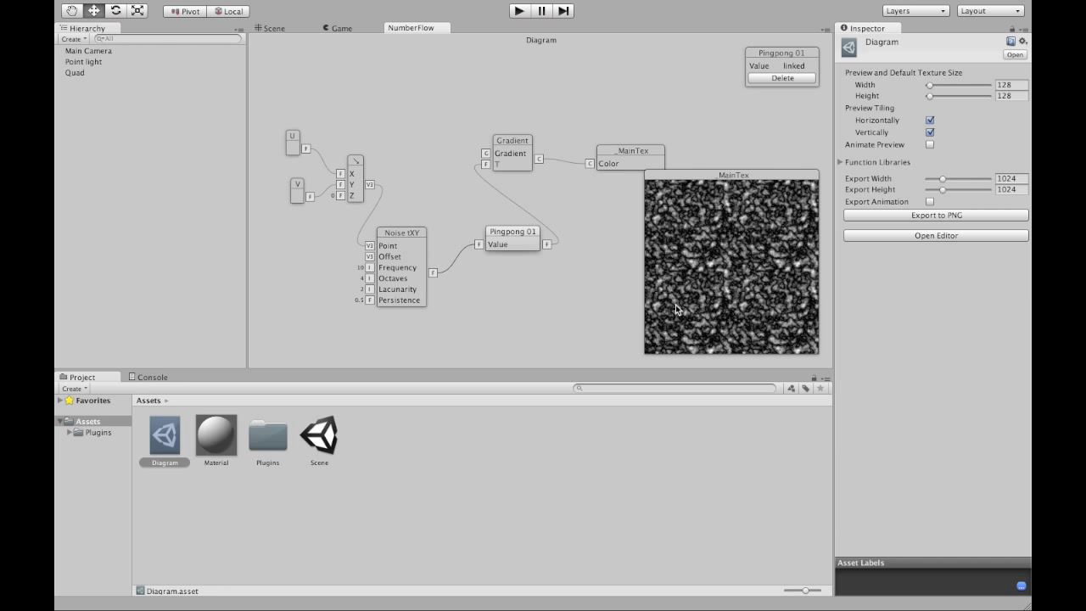
pyautogui.click(517, 162)
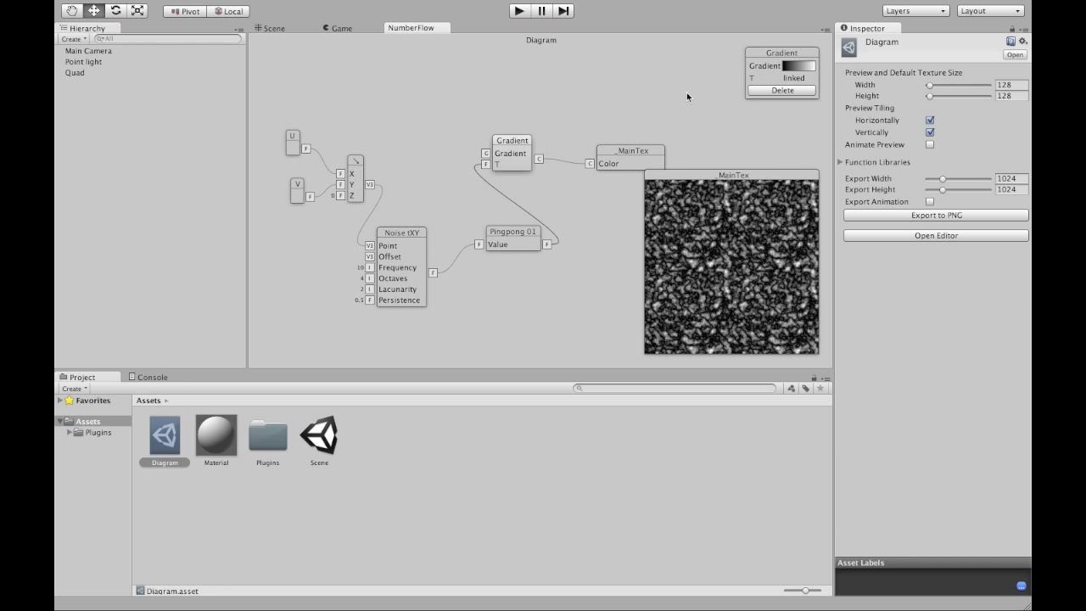
# - Make the gradient's start key dark blue and add a green key at 26.2%
pyautogui.click(788, 65)
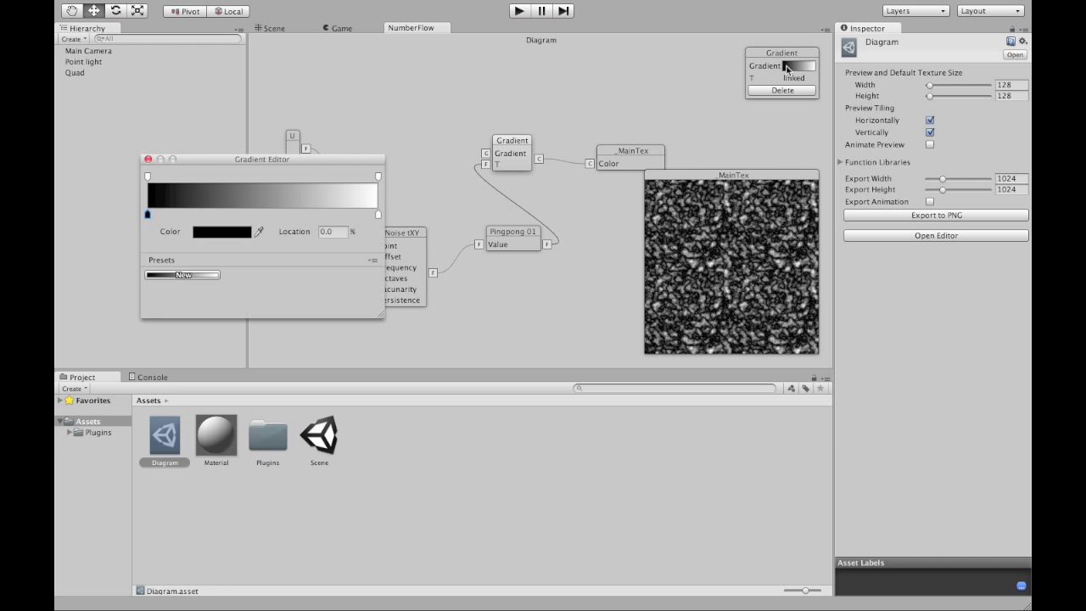
pyautogui.click(239, 232)
pyautogui.click(310, 358)
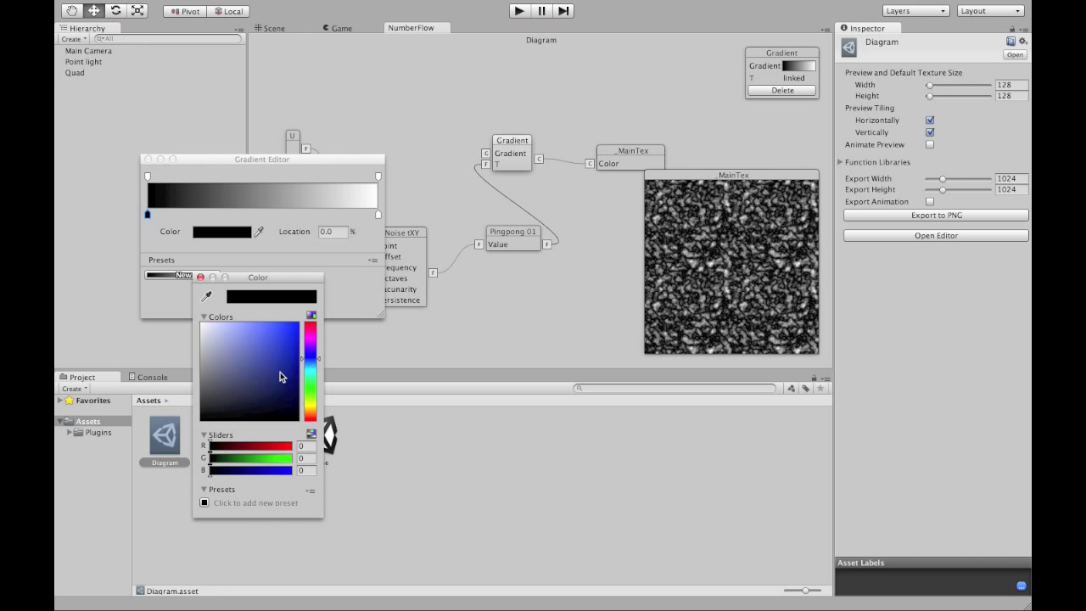
pyautogui.click(278, 372)
pyautogui.moveTo(277, 370); pyautogui.dragTo(270, 373)
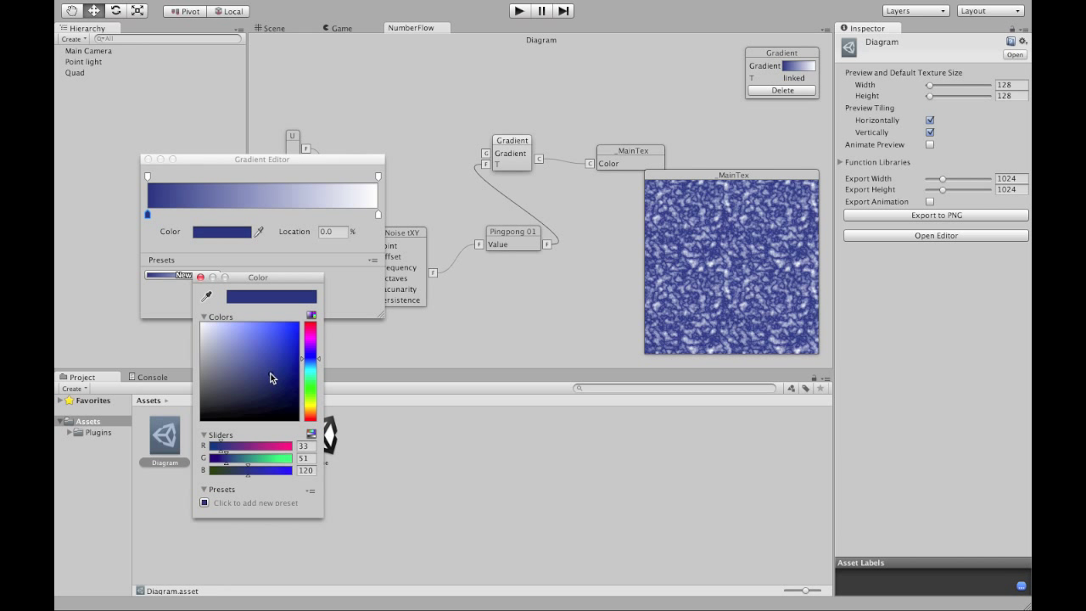
pyautogui.click(207, 213)
pyautogui.click(207, 213)
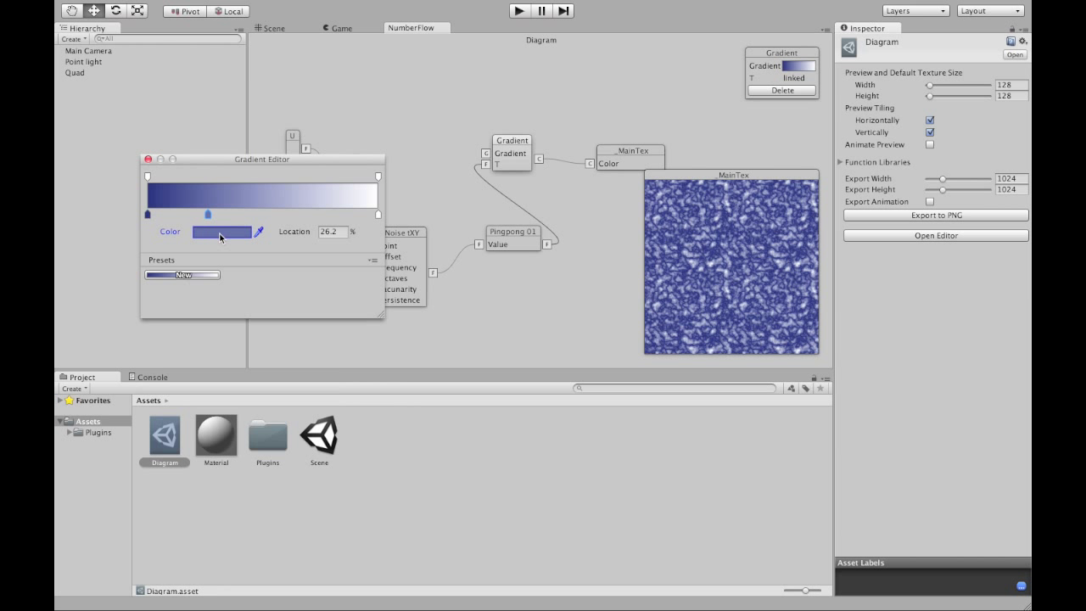
pyautogui.click(222, 234)
pyautogui.click(311, 386)
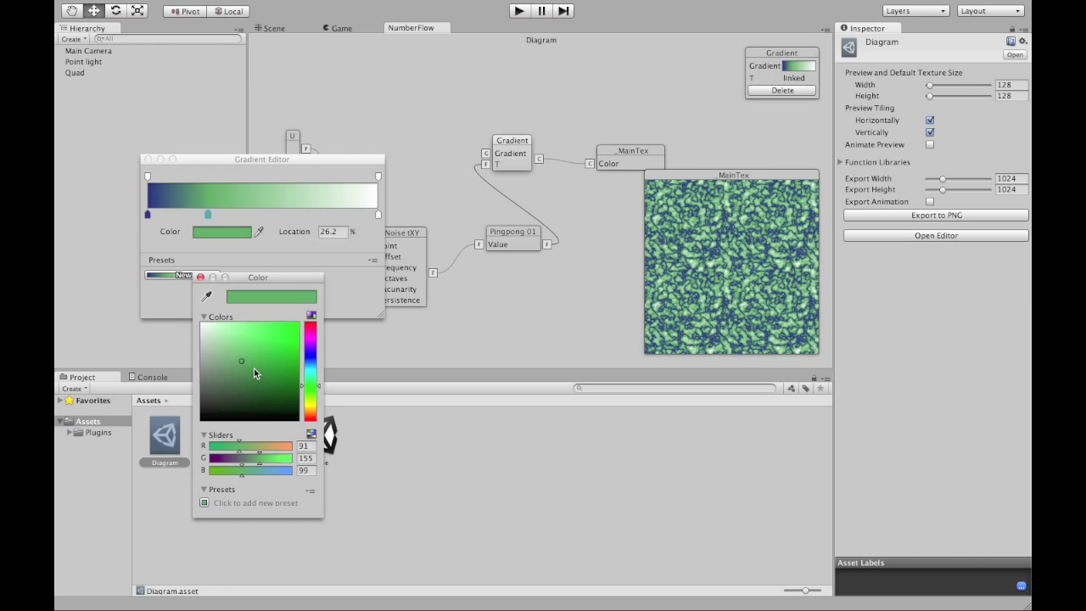
pyautogui.click(259, 368)
pyautogui.moveTo(261, 365); pyautogui.dragTo(265, 364)
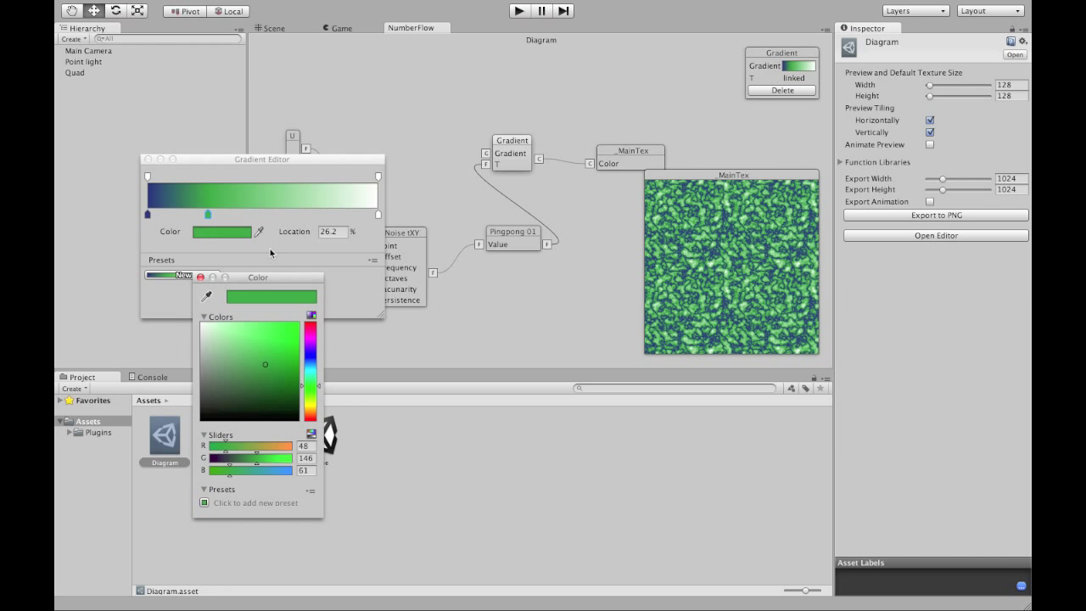
pyautogui.click(269, 213)
# - Add a bright cyan key at 52.6% and turn the 100% end key yellow
pyautogui.click(268, 213)
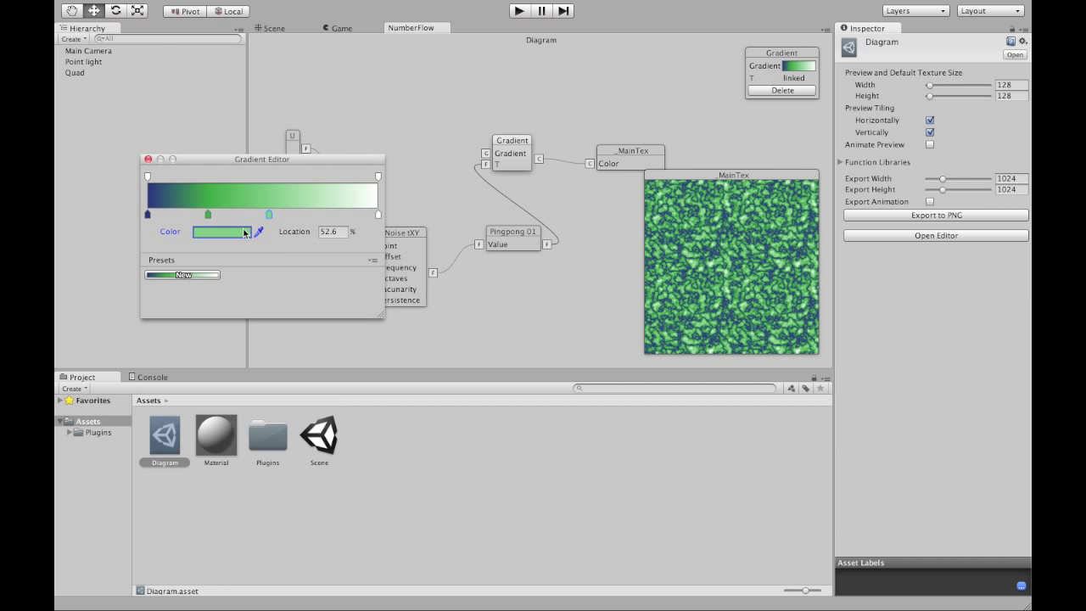
pyautogui.click(243, 227)
pyautogui.click(305, 371)
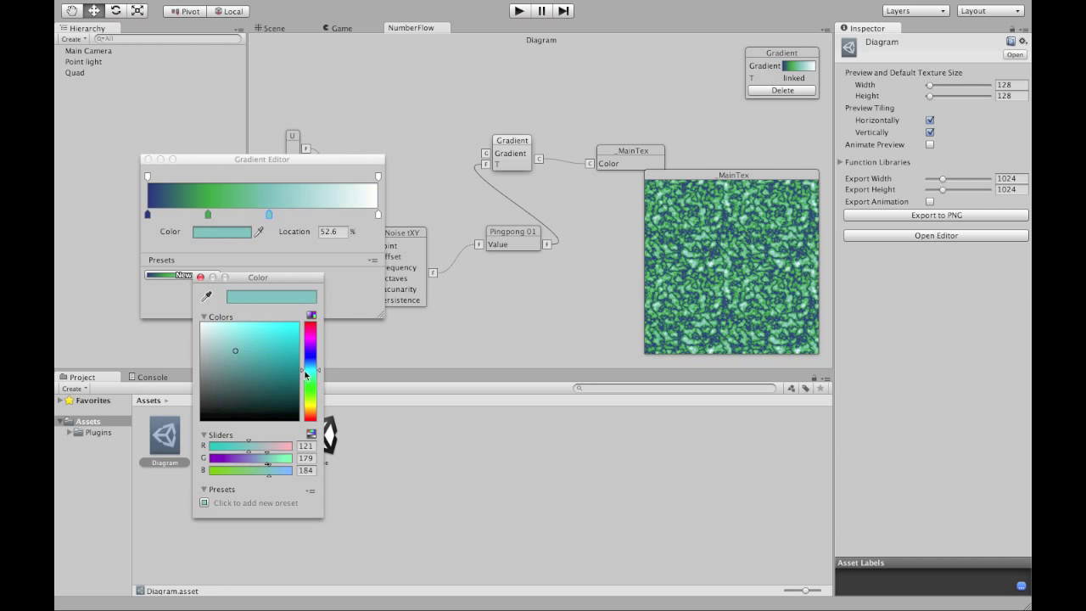
pyautogui.moveTo(261, 351); pyautogui.dragTo(257, 341)
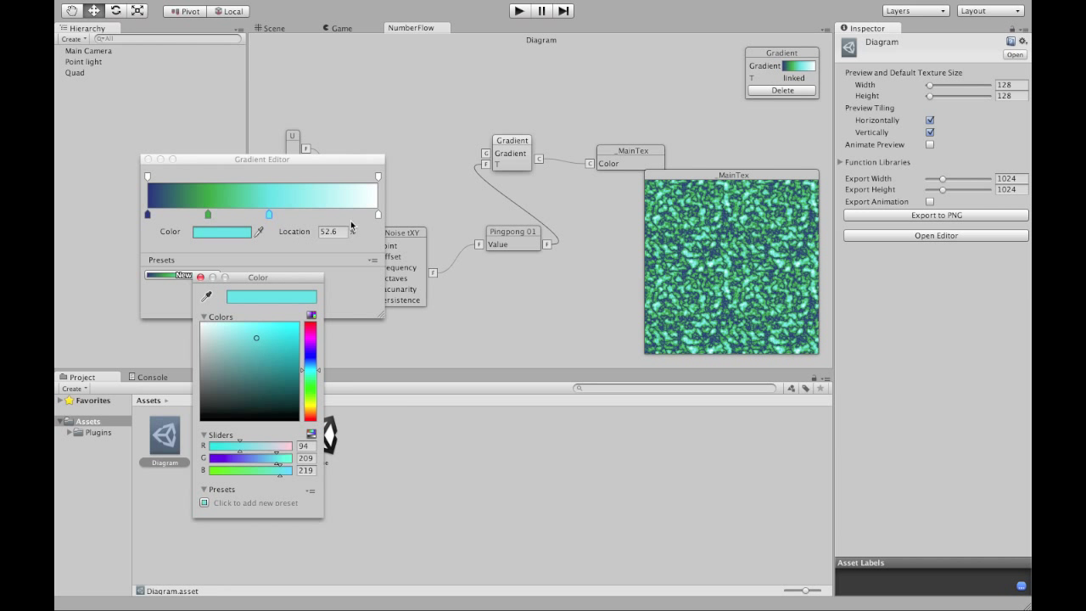
pyautogui.click(378, 214)
pyautogui.click(378, 214)
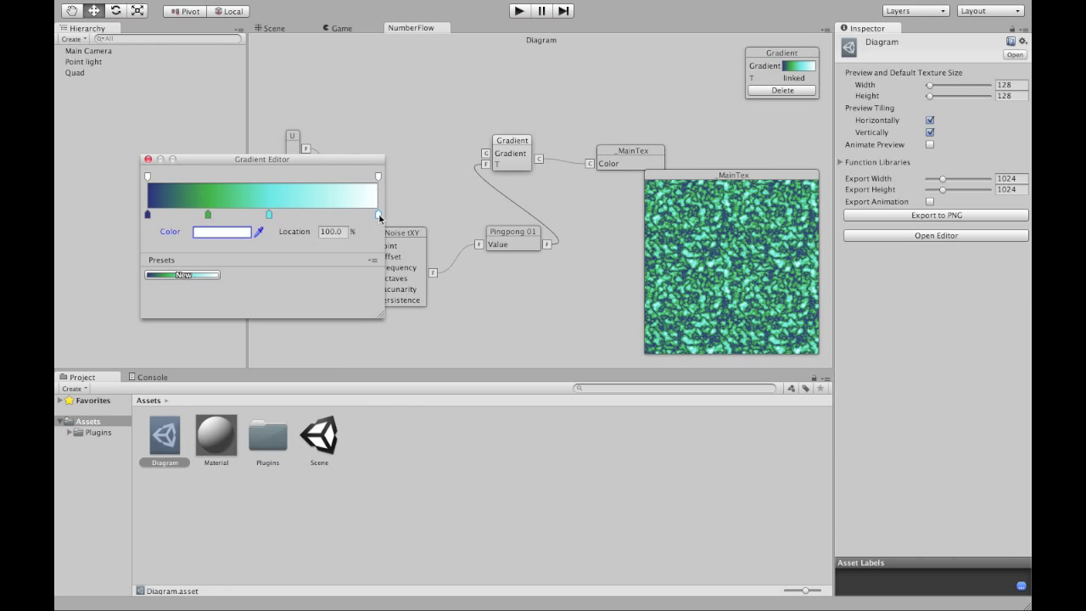
pyautogui.click(239, 230)
pyautogui.click(310, 405)
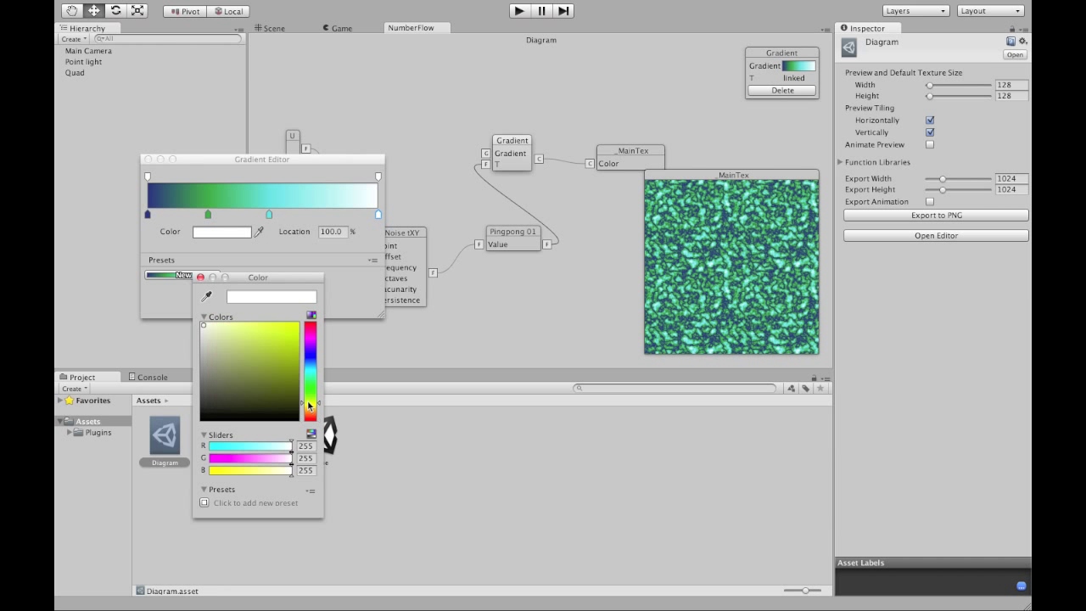
pyautogui.moveTo(260, 333); pyautogui.dragTo(285, 325)
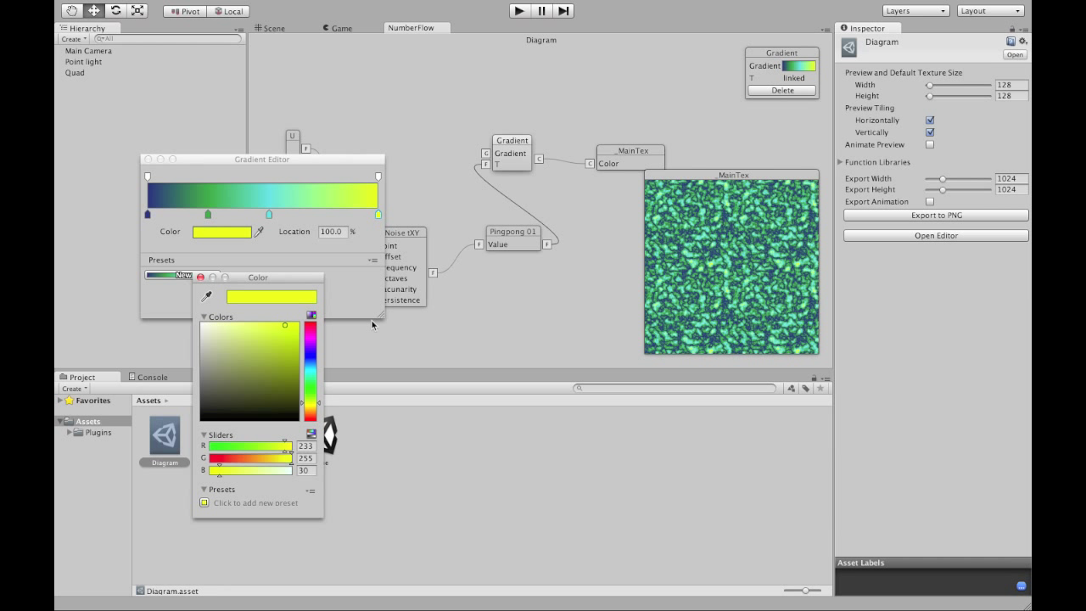
pyautogui.click(429, 323)
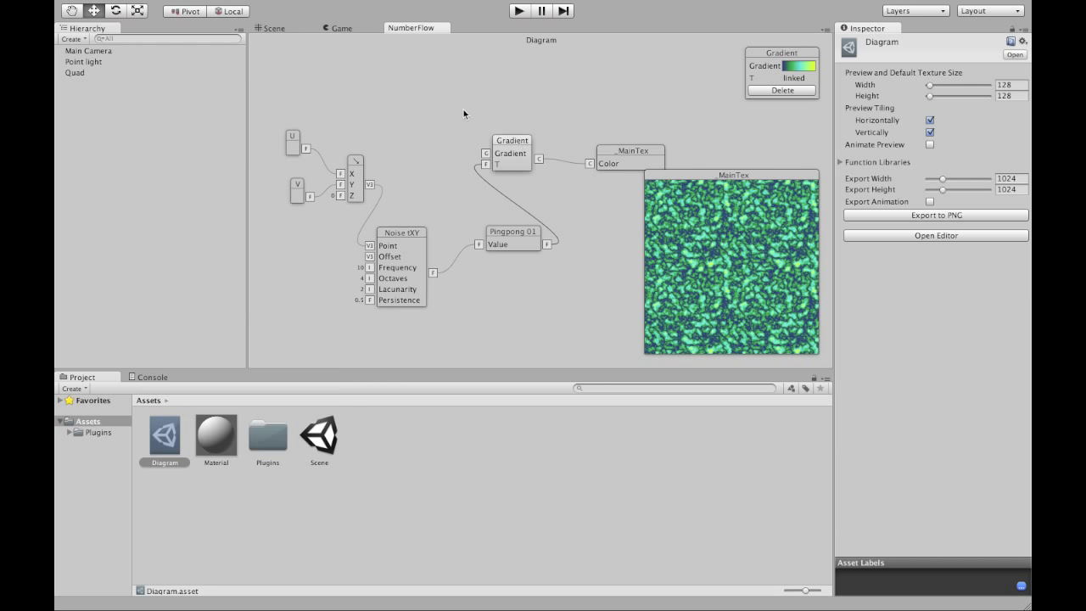
# - Create an empty GameObject named 'Manager' and drag it into Assets as a prefab
pyautogui.click(278, 30)
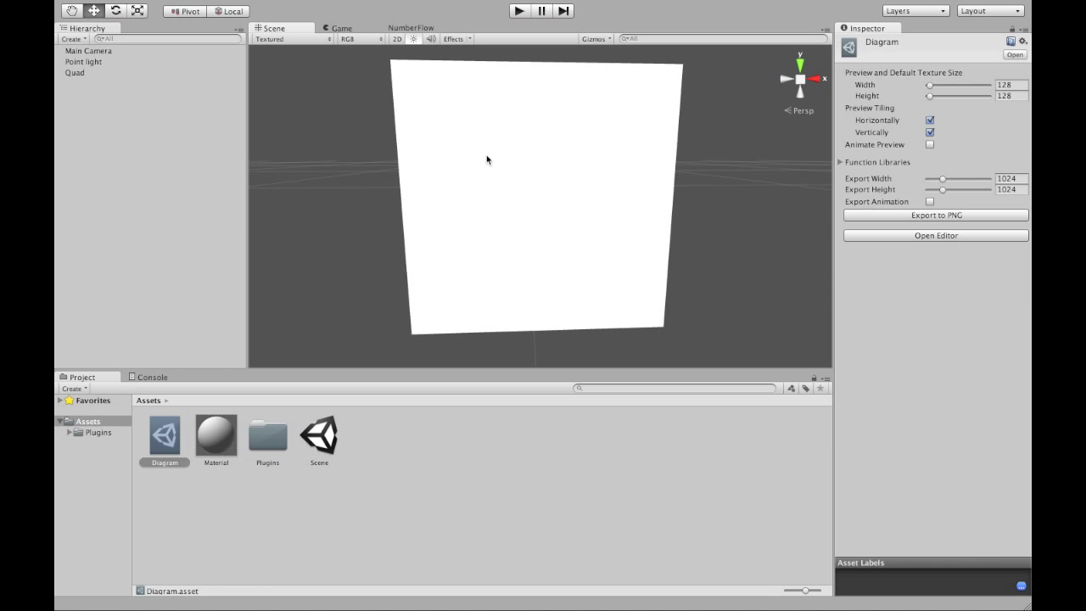
pyautogui.click(258, 7)
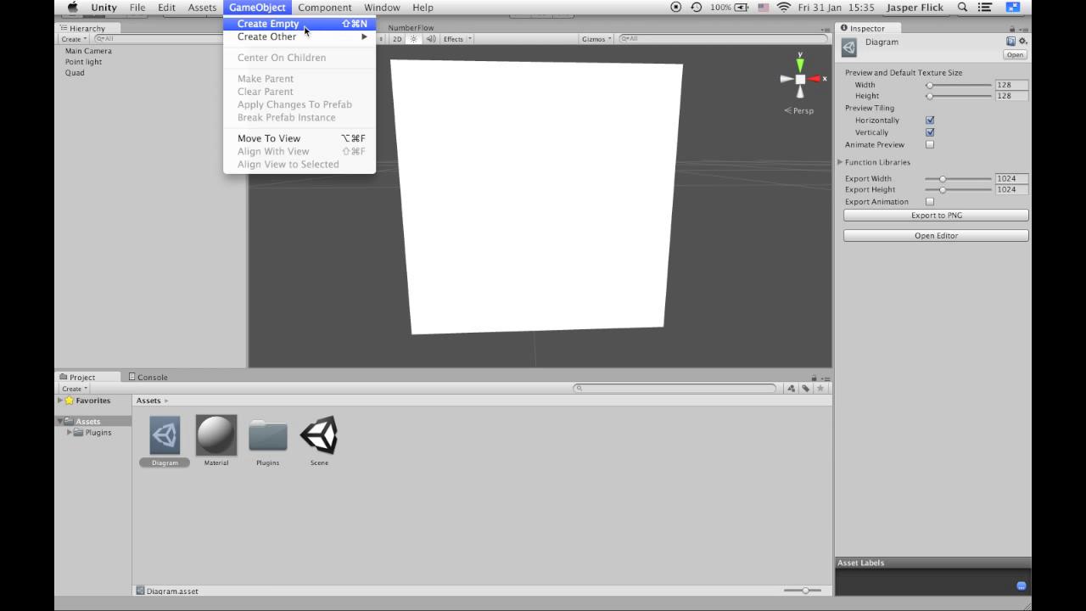
pyautogui.click(304, 26)
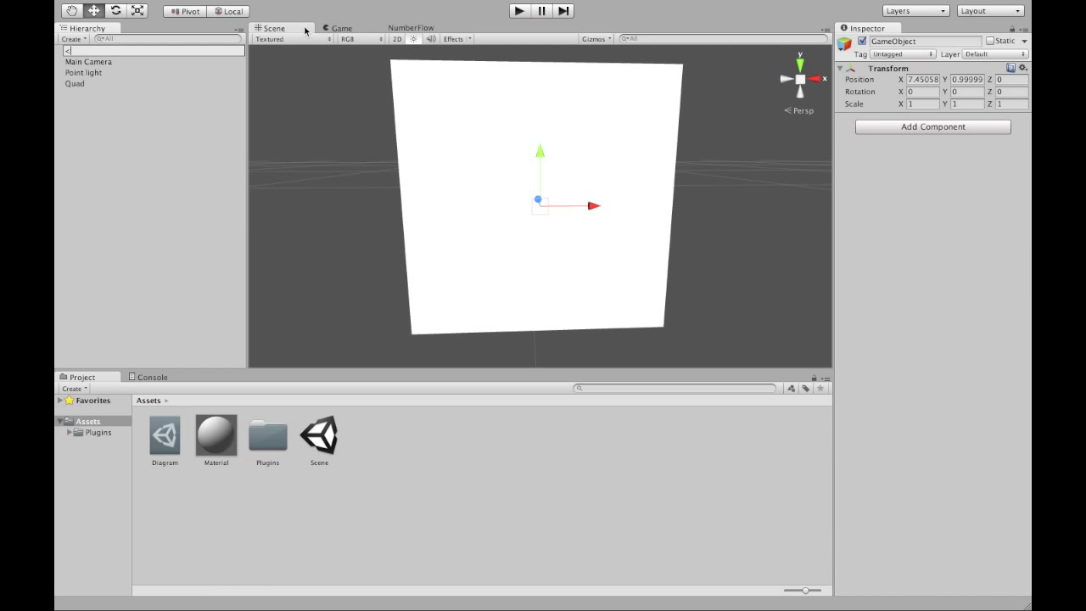
pyautogui.write('Manager')
pyautogui.press('Return')
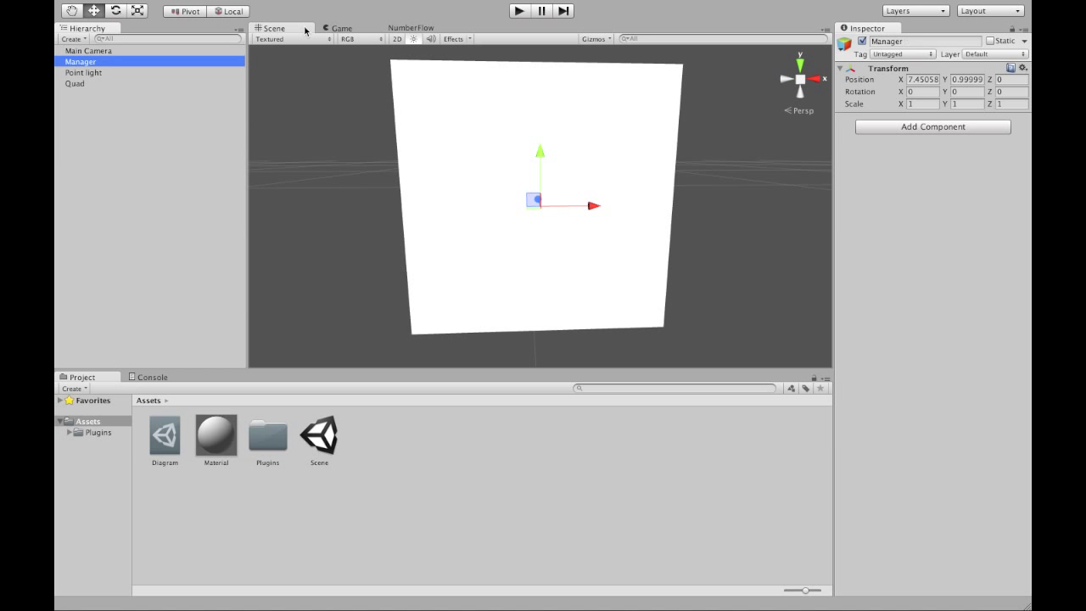
pyautogui.moveTo(108, 62); pyautogui.dragTo(419, 458)
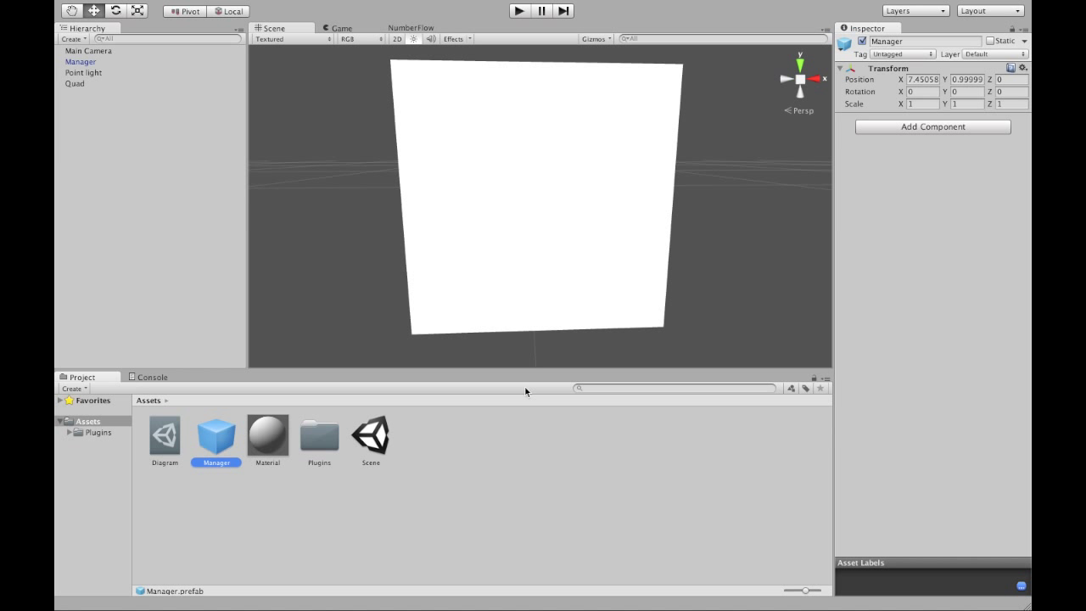
# - Add the CatlikeCoding.NumberFlow.Examples Diagram Material Manager script to Manager with Links size 1
pyautogui.click(934, 127)
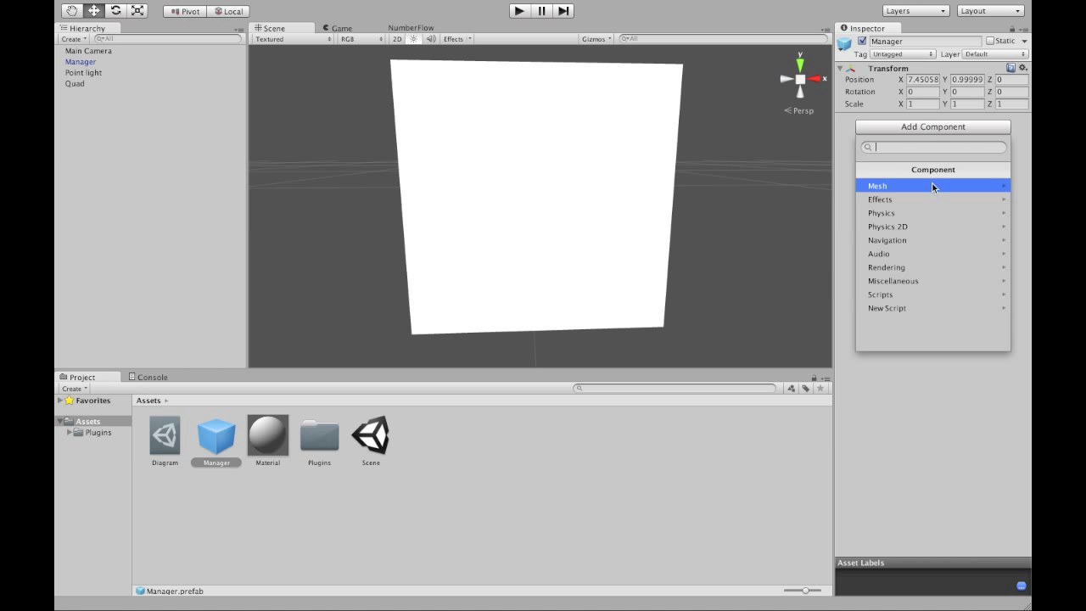
pyautogui.click(933, 294)
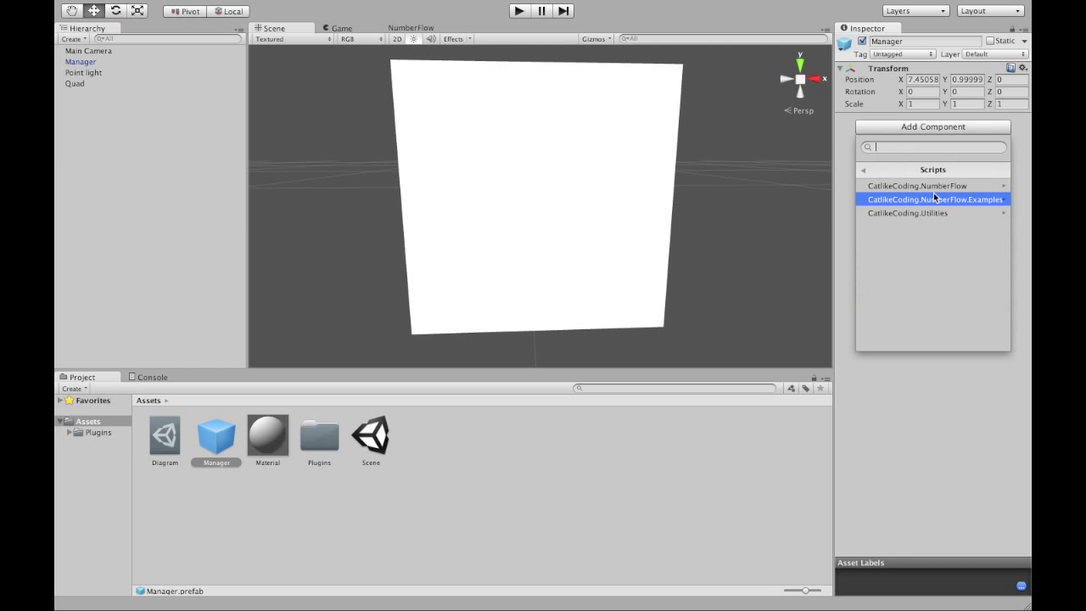
pyautogui.click(933, 199)
pyautogui.click(946, 186)
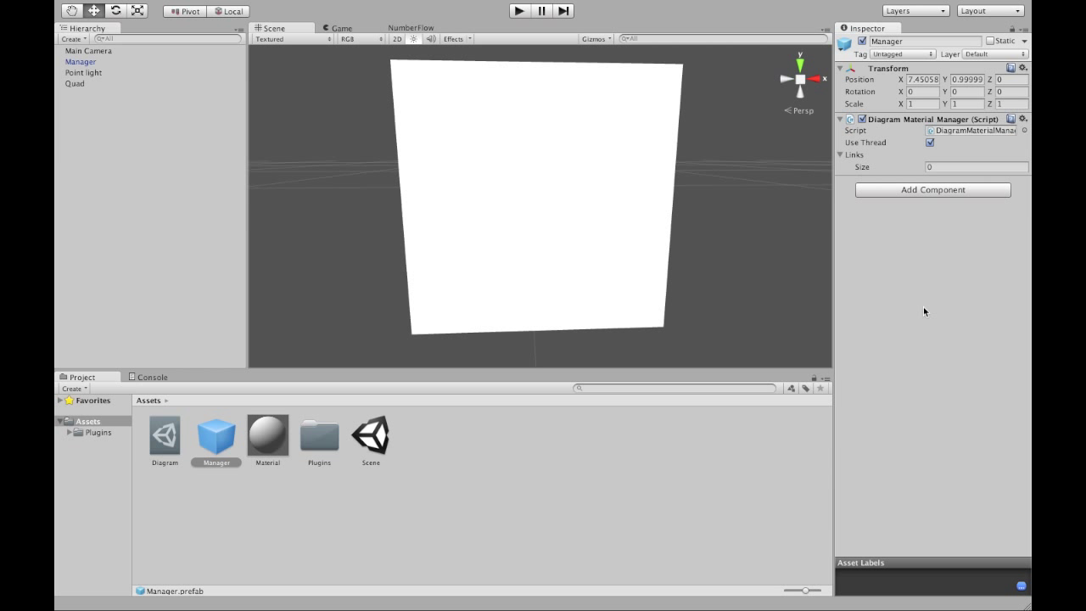
pyautogui.click(949, 167)
pyautogui.write('1')
pyautogui.press('Return')
# - Set the link's texture to 512×512 with mipmaps, Trilinear filtering and Aniso Level 9
pyautogui.click(1011, 240)
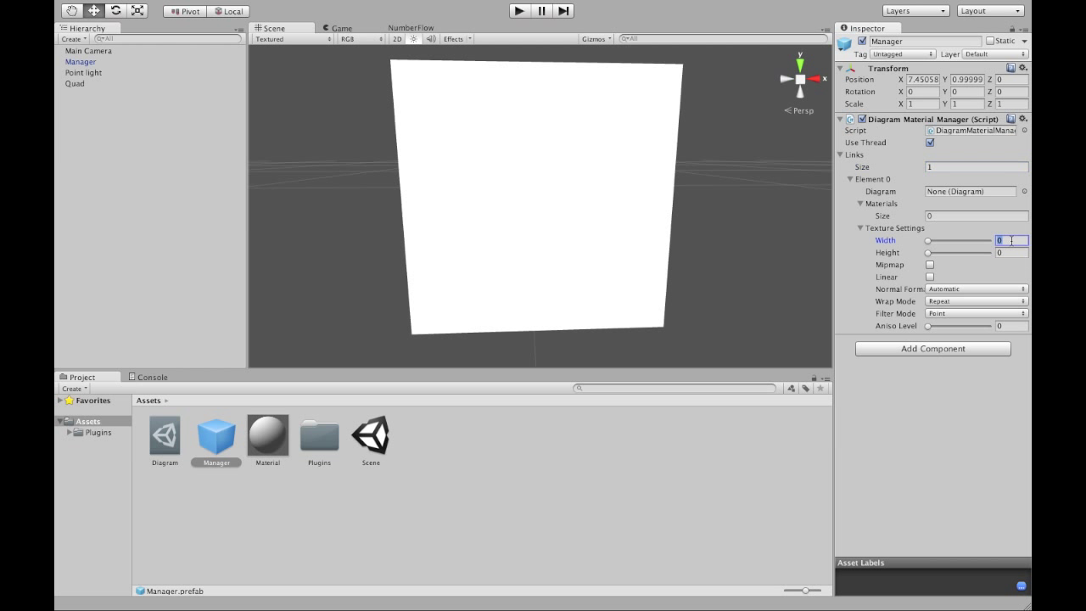
pyautogui.write('512')
pyautogui.press('Tab')
pyautogui.write('512')
pyautogui.press('Tab')
pyautogui.click(931, 264)
pyautogui.click(984, 313)
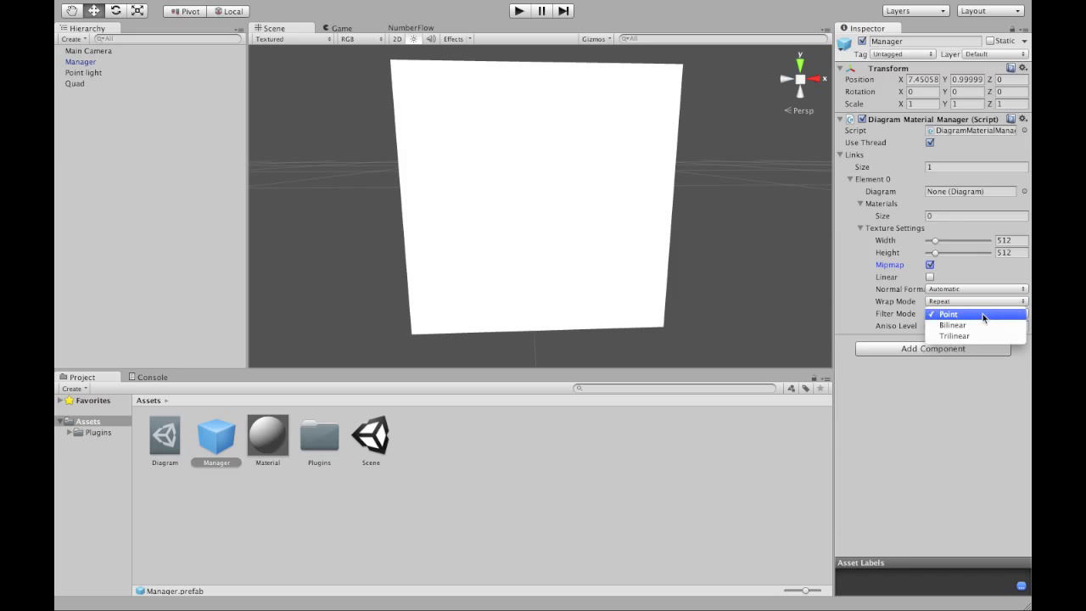
pyautogui.click(954, 336)
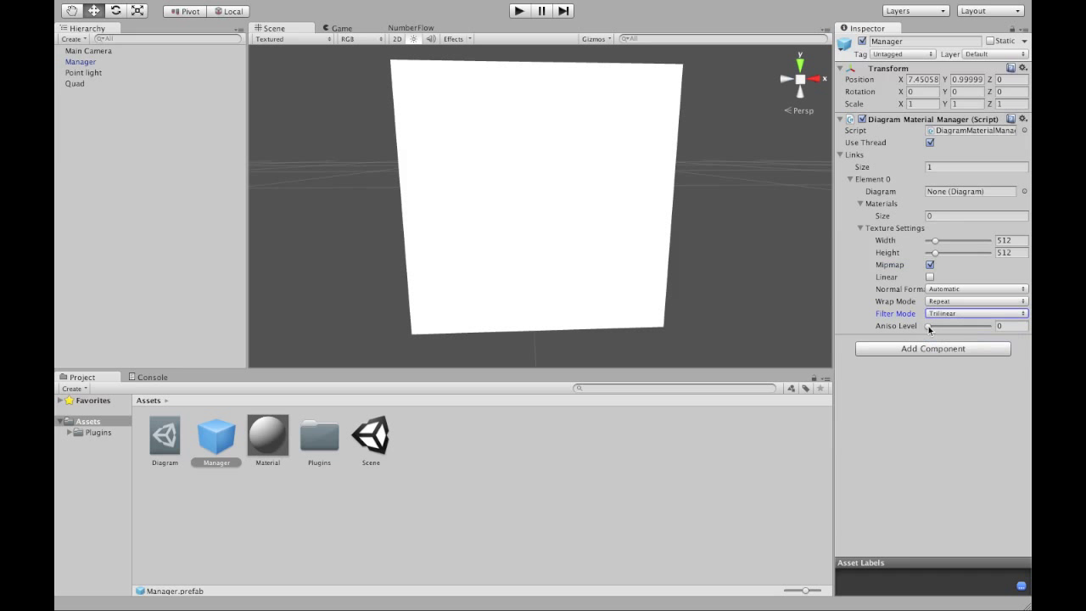
pyautogui.click(936, 326)
pyautogui.moveTo(937, 327); pyautogui.dragTo(989, 326)
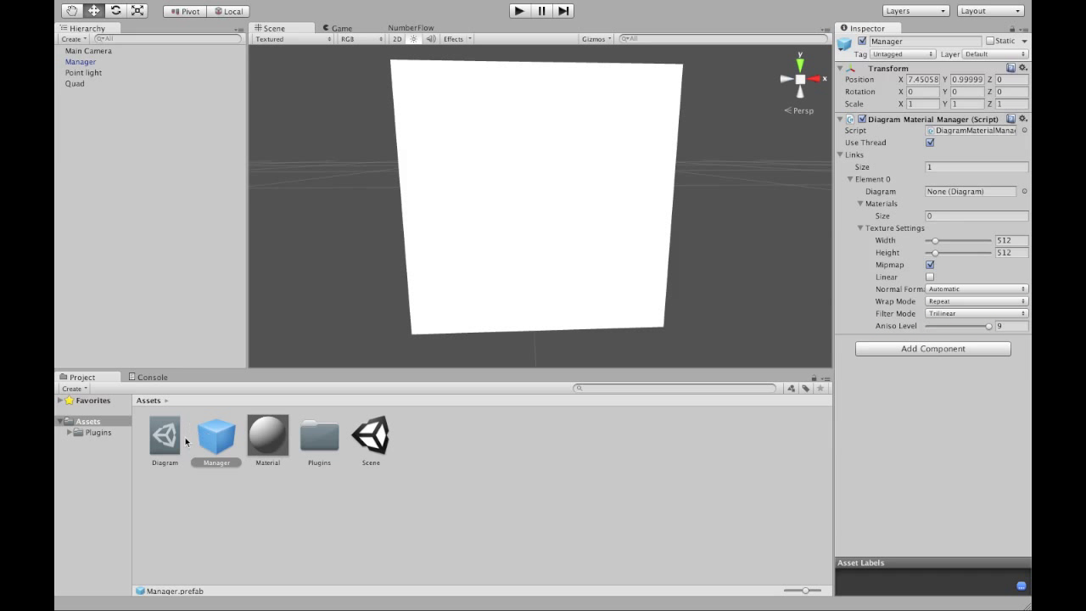
# - Assign the Diagram asset to Element 0's Diagram field and Material to its Materials list
pyautogui.moveTo(178, 440); pyautogui.dragTo(958, 191)
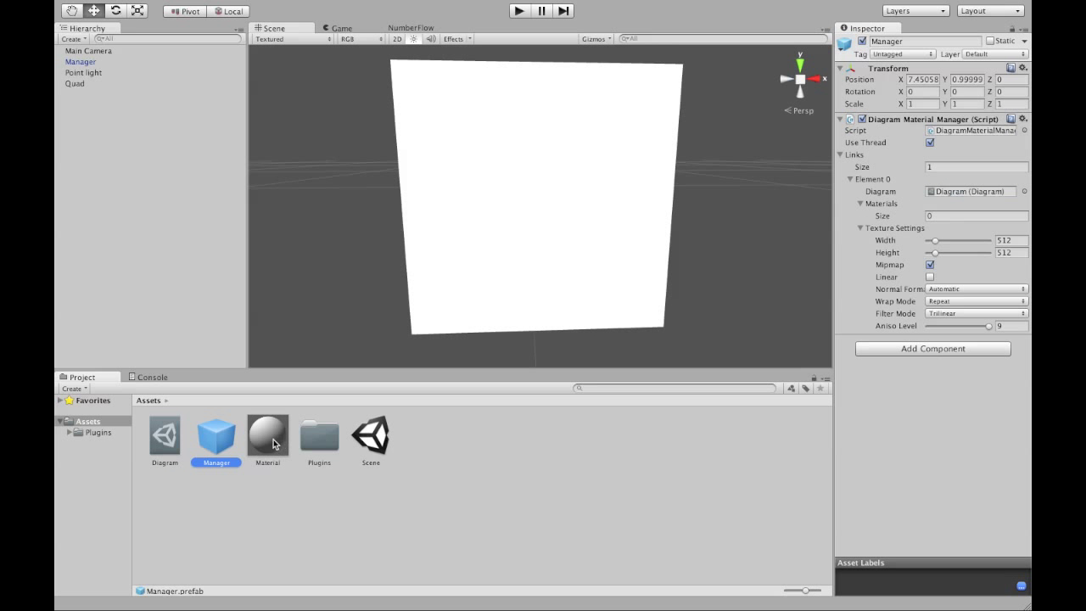
pyautogui.moveTo(273, 439); pyautogui.dragTo(884, 206)
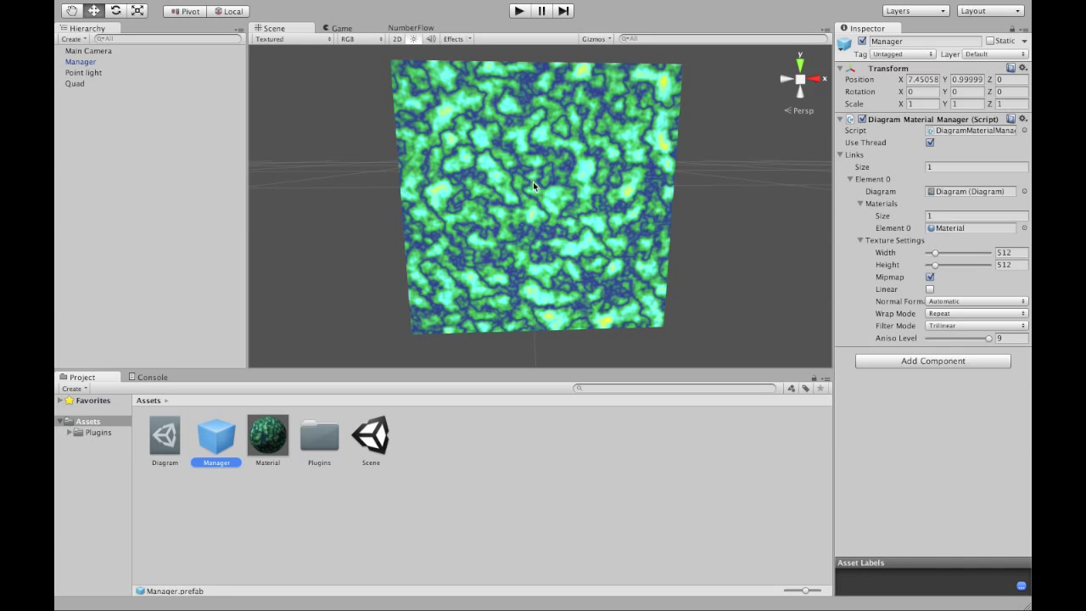
pyautogui.keyDown('alt'); pyautogui.moveTo(531, 180); pyautogui.dragTo(546, 325); pyautogui.keyUp('alt')
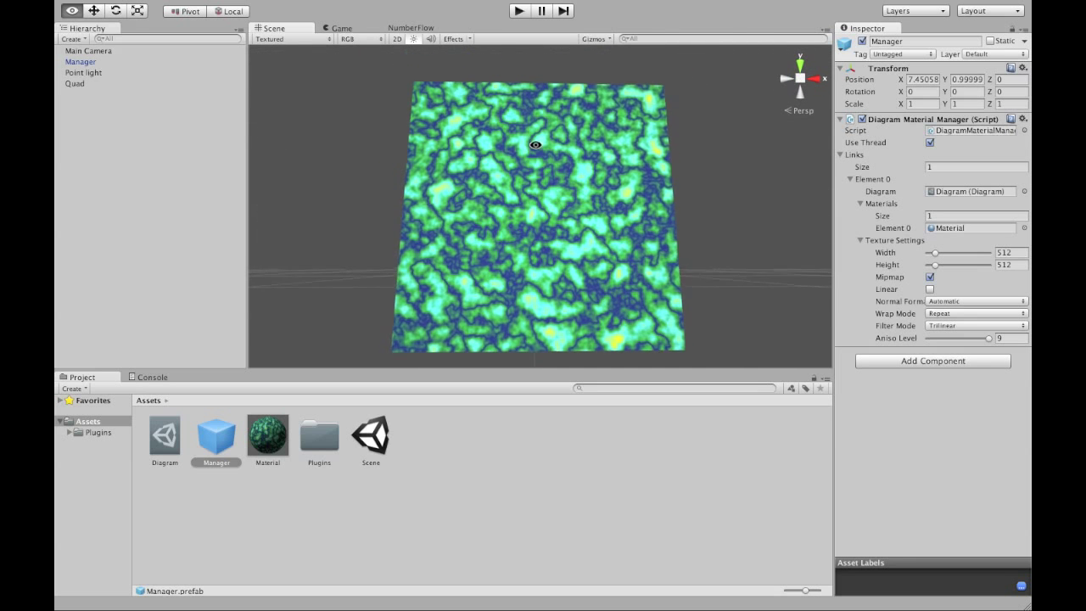
pyautogui.keyDown('alt'); pyautogui.moveTo(536, 145); pyautogui.dragTo(544, 184); pyautogui.keyUp('alt')
# - Run and stop the scene to test the generated noise texture
pyautogui.press('super+p')
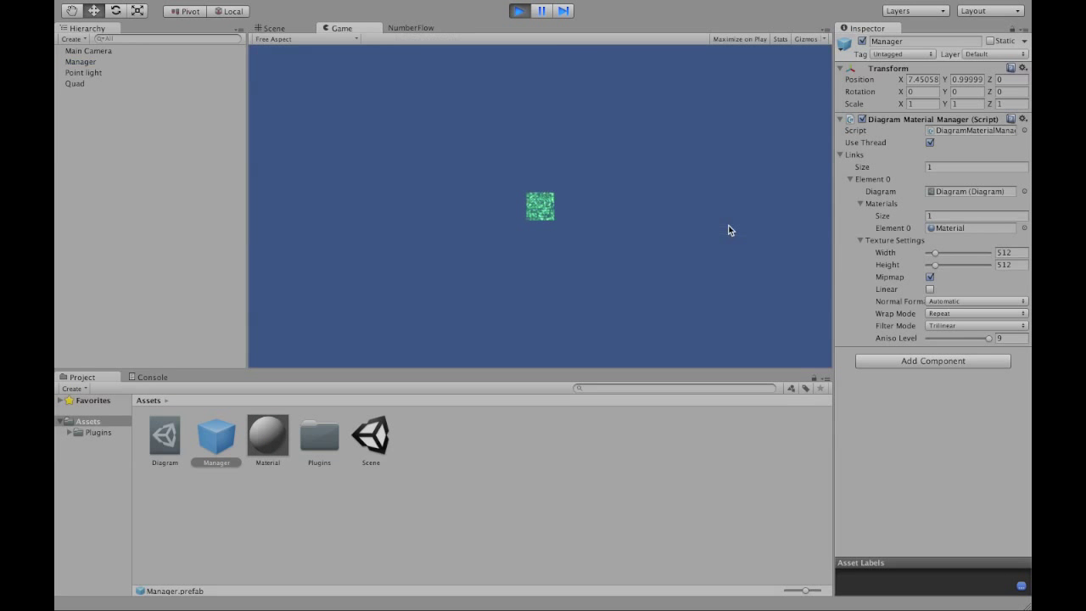
pyautogui.press('super+p')
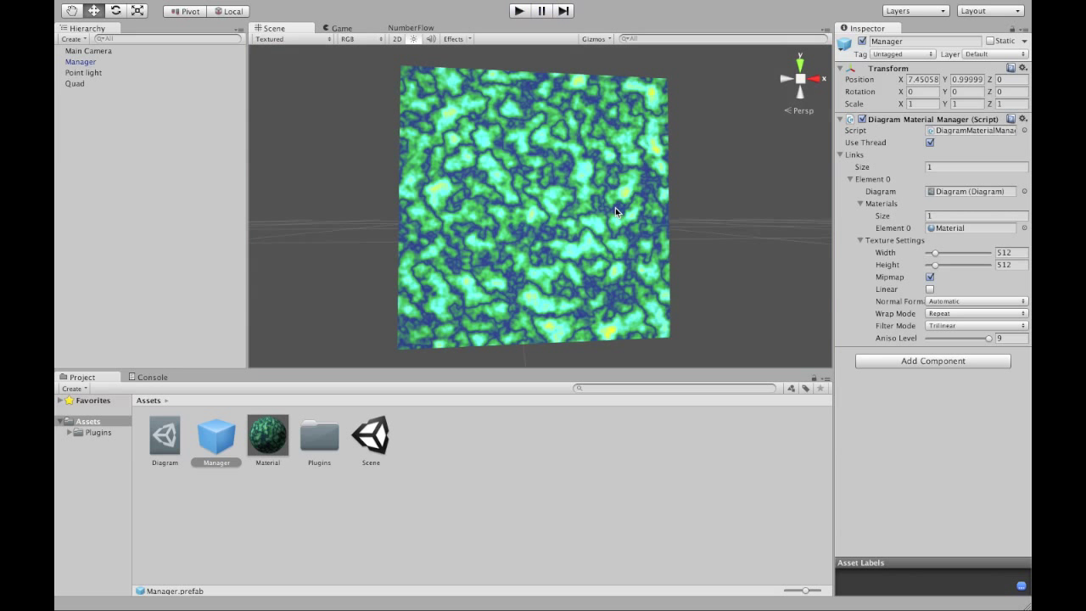
pyautogui.keyDown('alt'); pyautogui.moveTo(615, 208); pyautogui.dragTo(588, 139); pyautogui.keyUp('alt')
# - Change the Material asset's shader from Diffuse to Specular
pyautogui.click(269, 437)
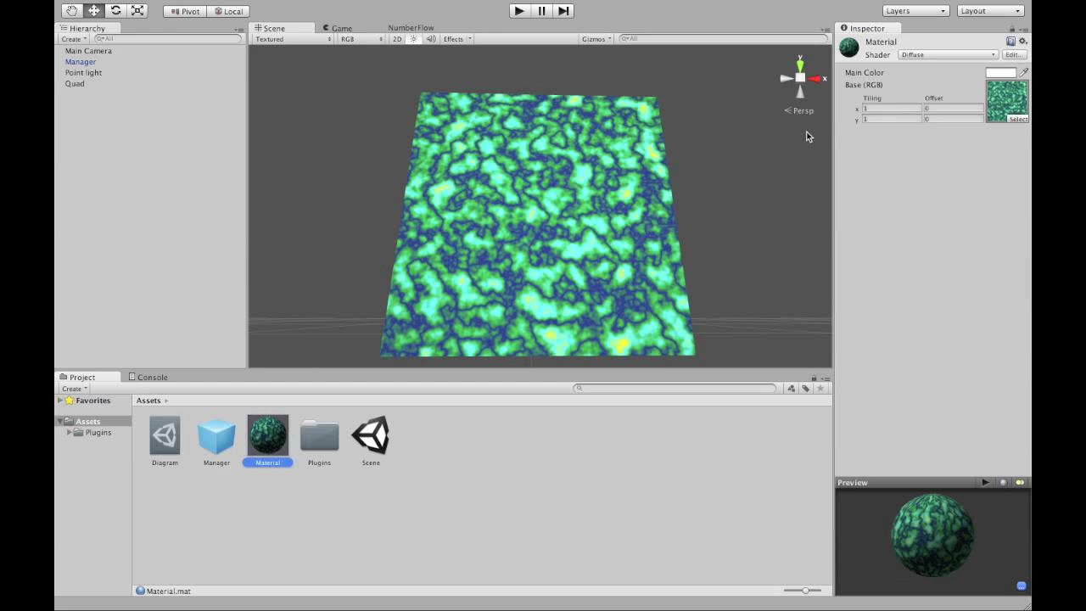
pyautogui.click(931, 54)
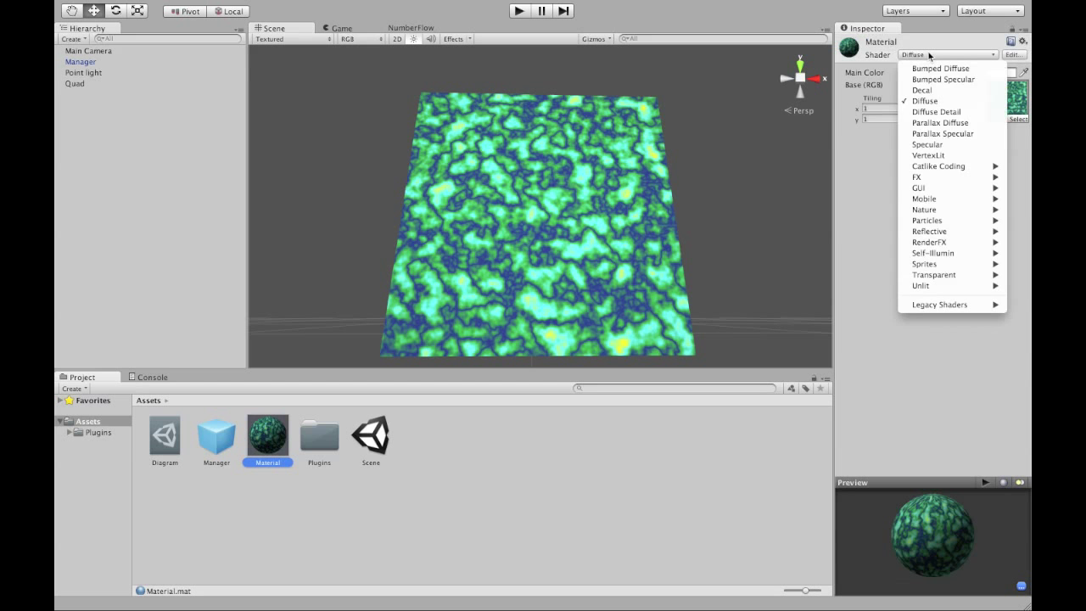
pyautogui.click(942, 145)
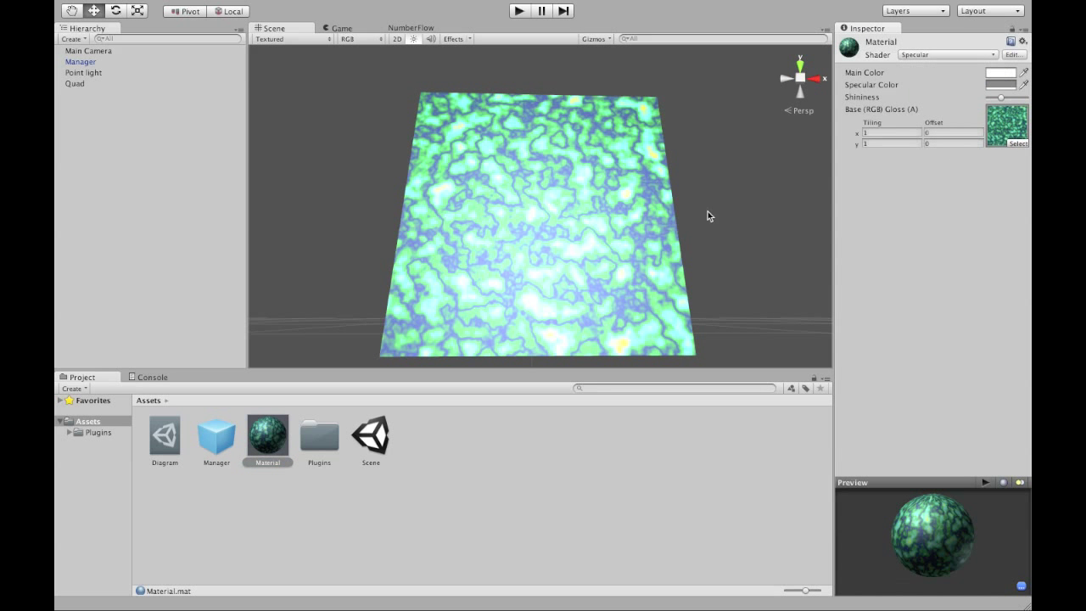
pyautogui.keyDown('alt'); pyautogui.moveTo(705, 211); pyautogui.dragTo(696, 246); pyautogui.keyUp('alt')
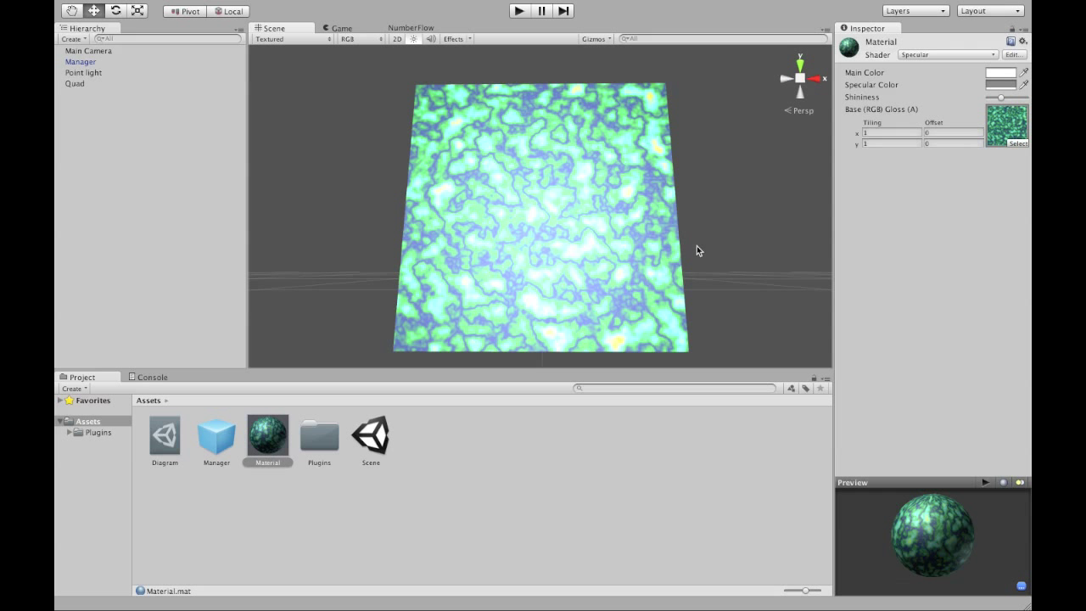
# - In the NumberFlow diagram, set the Gradient node's left alpha key to 0
pyautogui.click(436, 28)
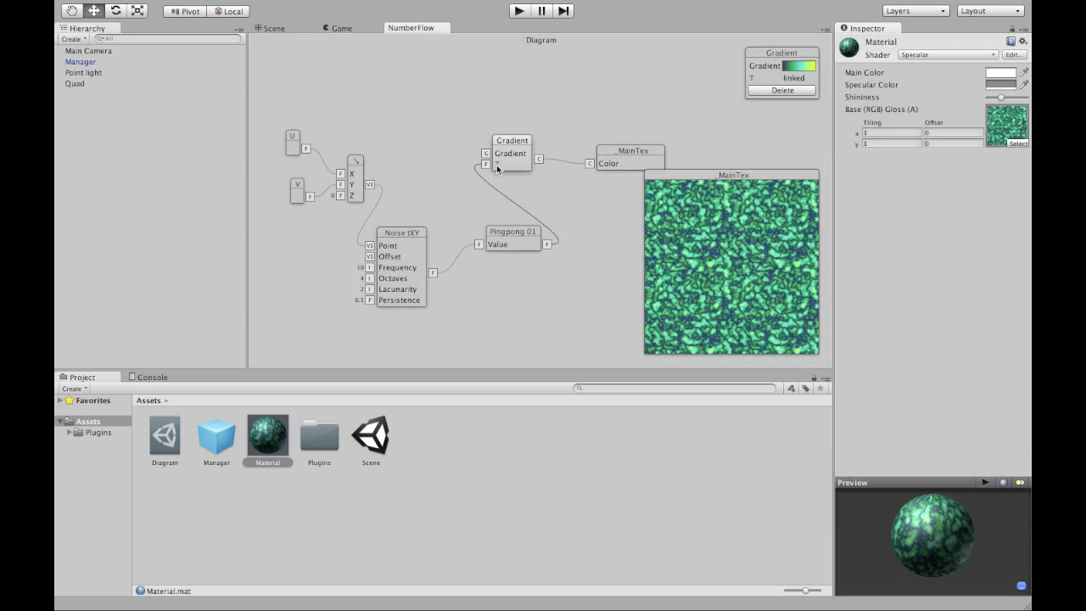
pyautogui.click(798, 66)
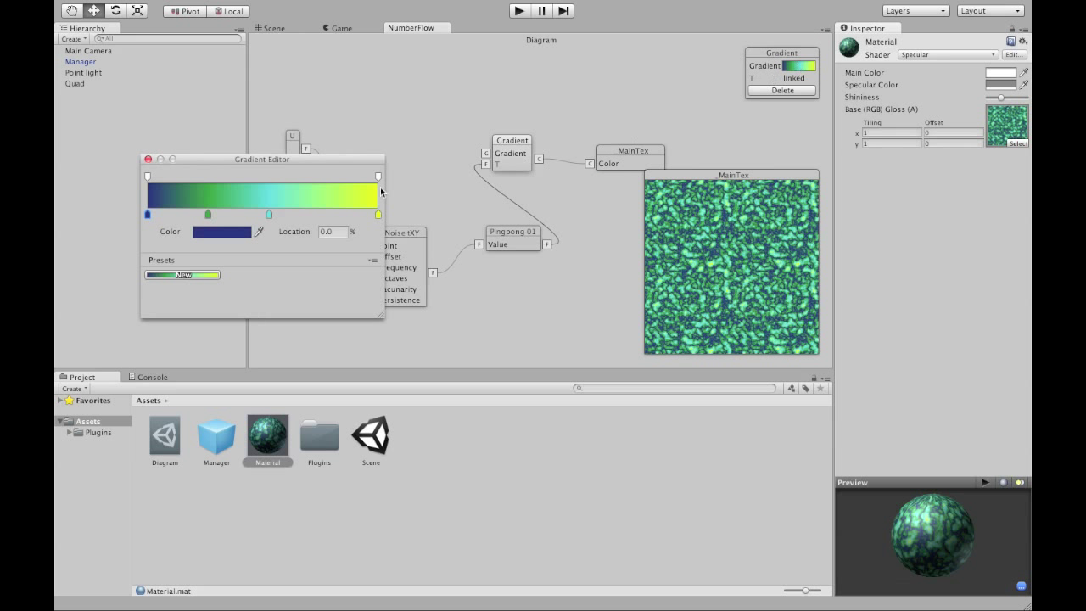
pyautogui.click(147, 177)
pyautogui.moveTo(237, 233); pyautogui.dragTo(195, 233)
pyautogui.click(618, 301)
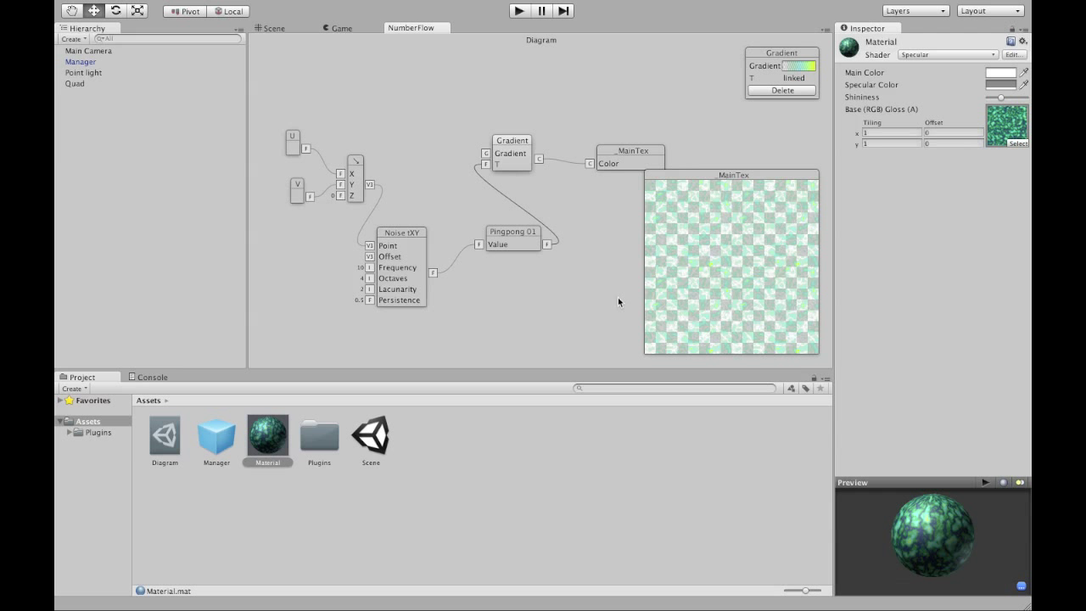
# - Set the _MainTex output node's Preview mode to Alpha
pyautogui.click(643, 159)
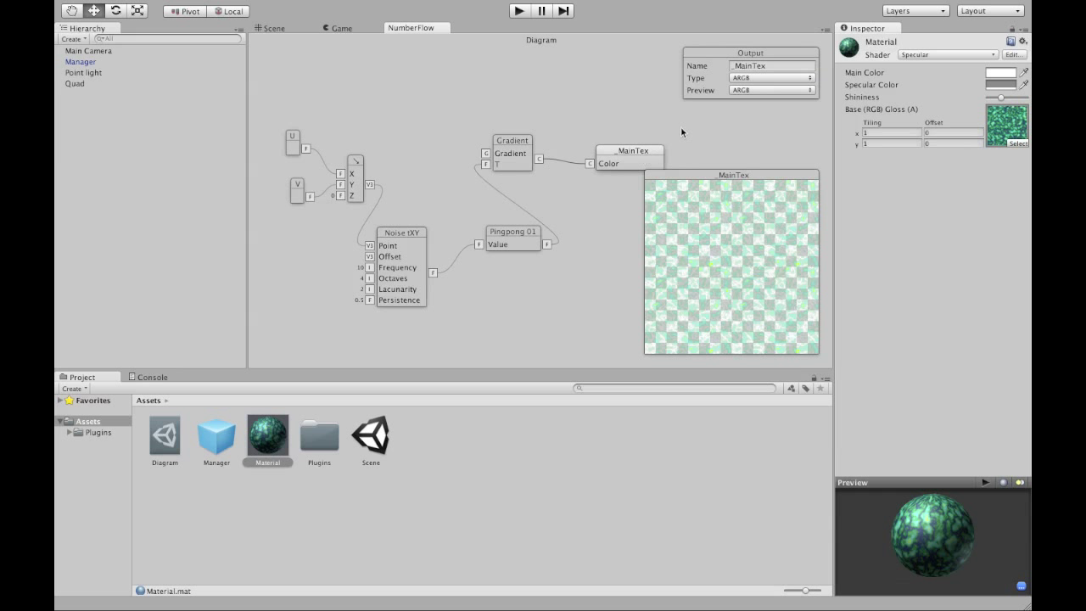
pyautogui.click(766, 87)
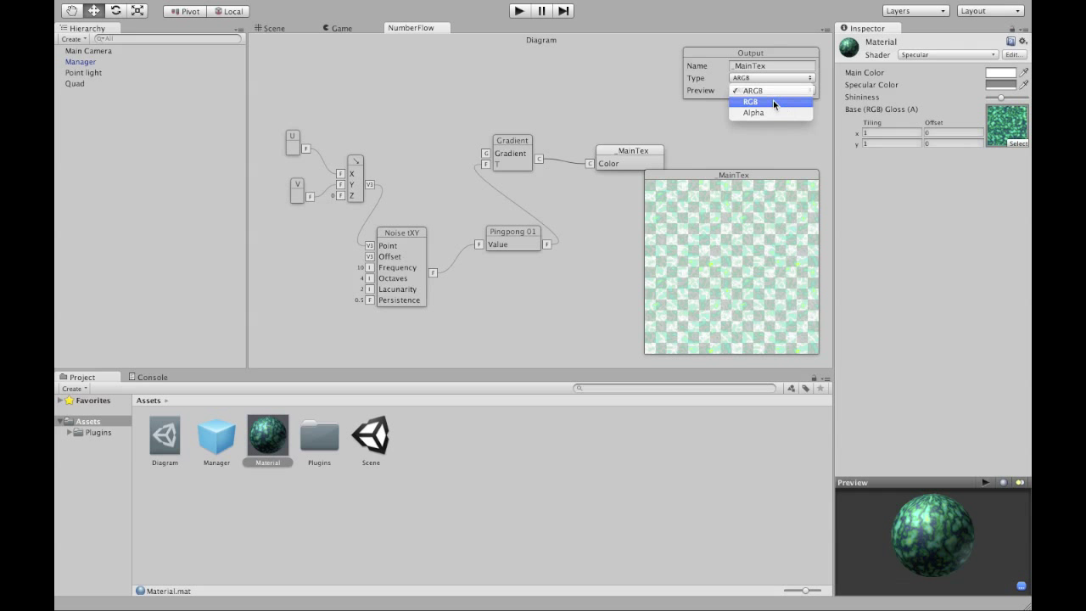
pyautogui.click(773, 100)
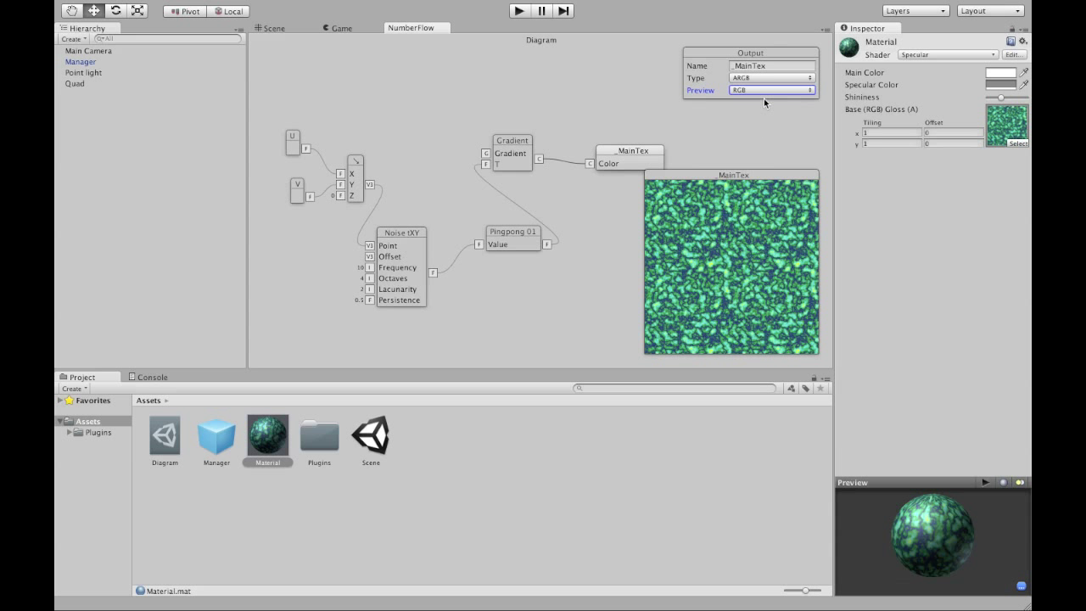
pyautogui.click(770, 92)
pyautogui.click(773, 101)
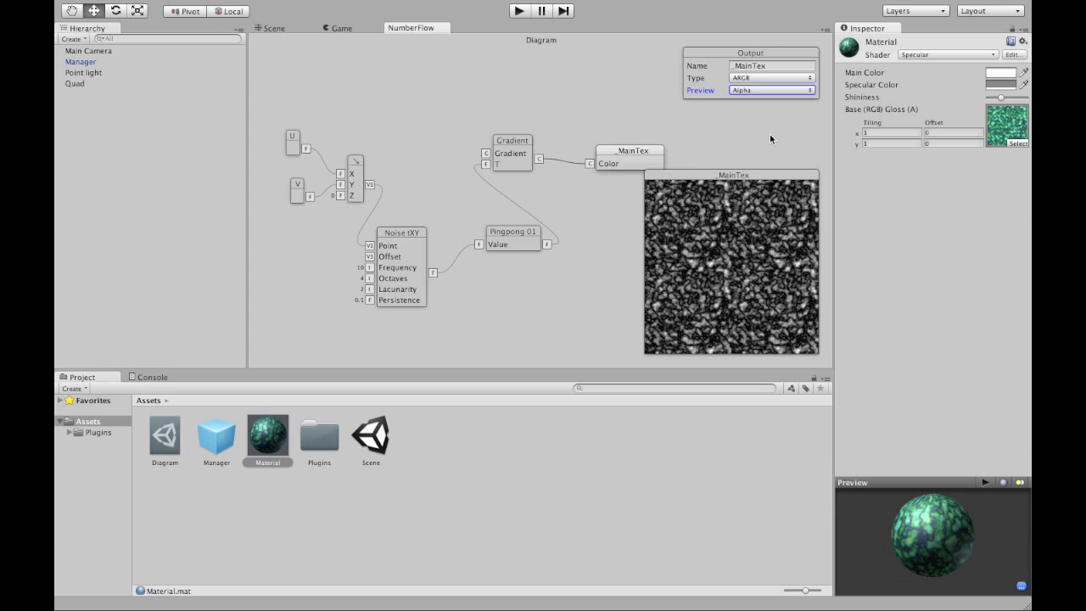
# - Revert the Manager prefab in the Scene view to regenerate the quad's noise texture
pyautogui.click(273, 28)
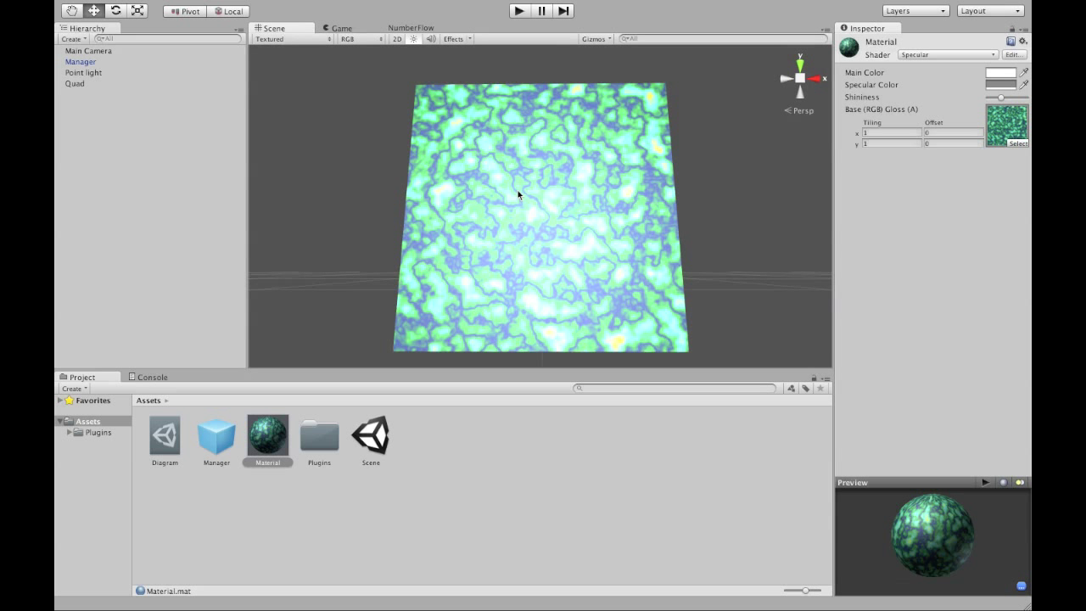
pyautogui.click(139, 60)
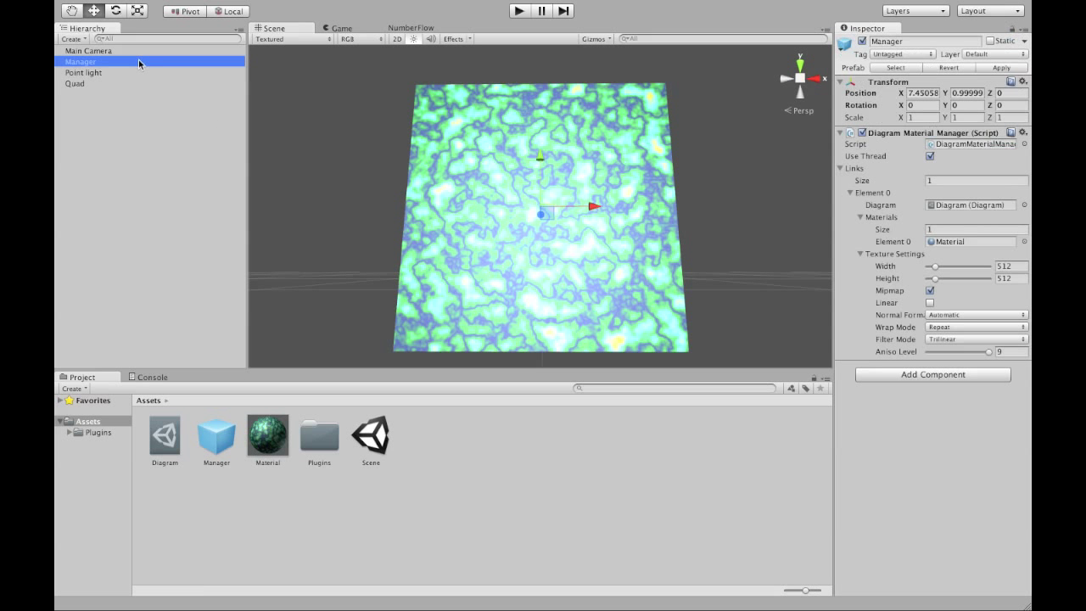
pyautogui.click(959, 71)
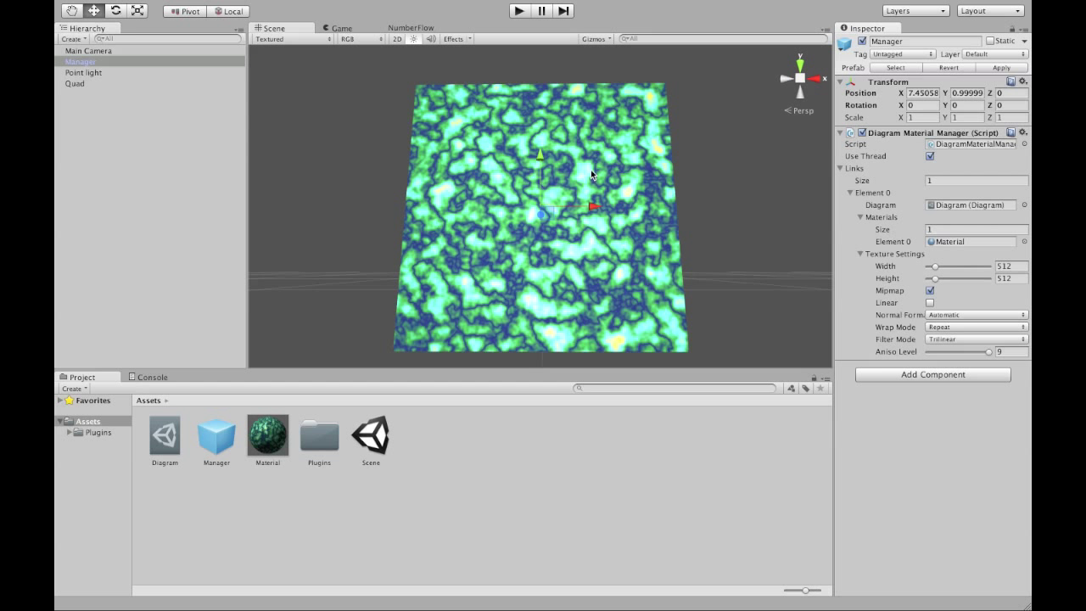
pyautogui.keyDown('alt'); pyautogui.moveTo(686, 167); pyautogui.dragTo(705, 144); pyautogui.keyUp('alt')
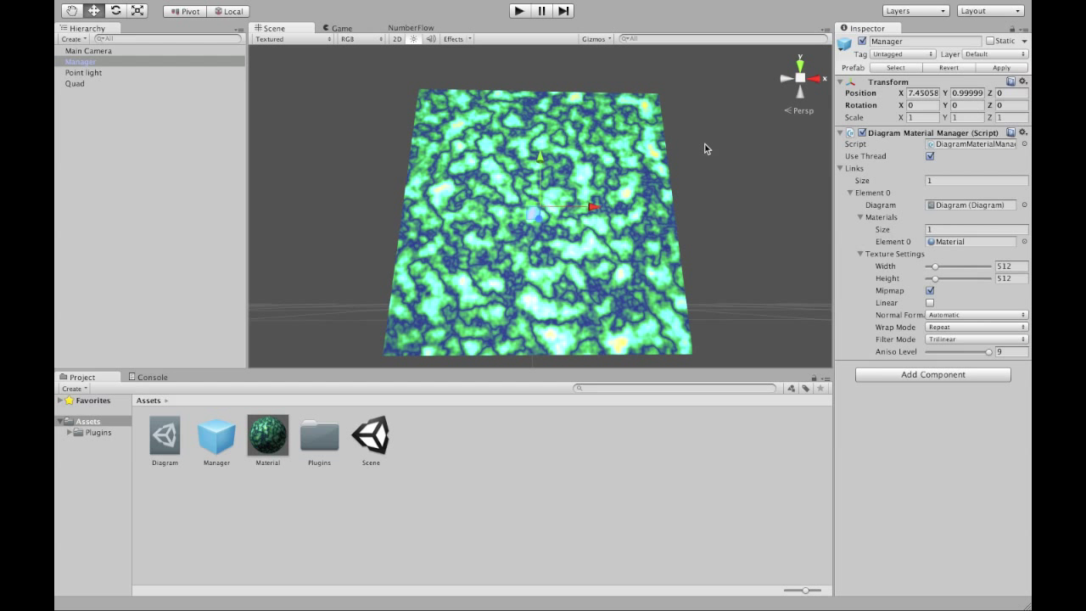
# - Set the Material asset's shader to Bumped Specular
pyautogui.click(266, 432)
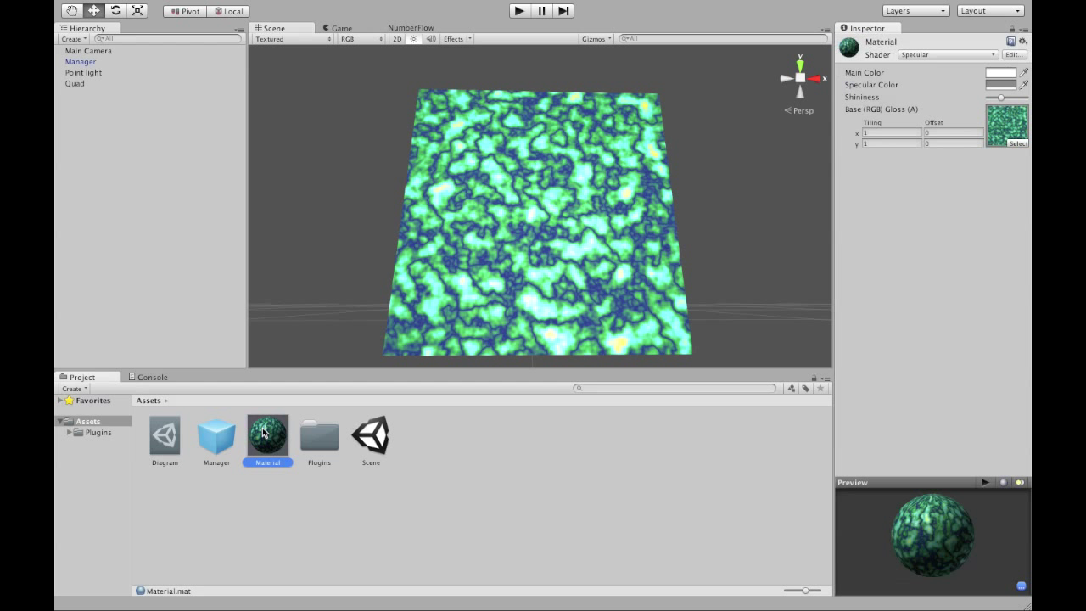
pyautogui.click(942, 53)
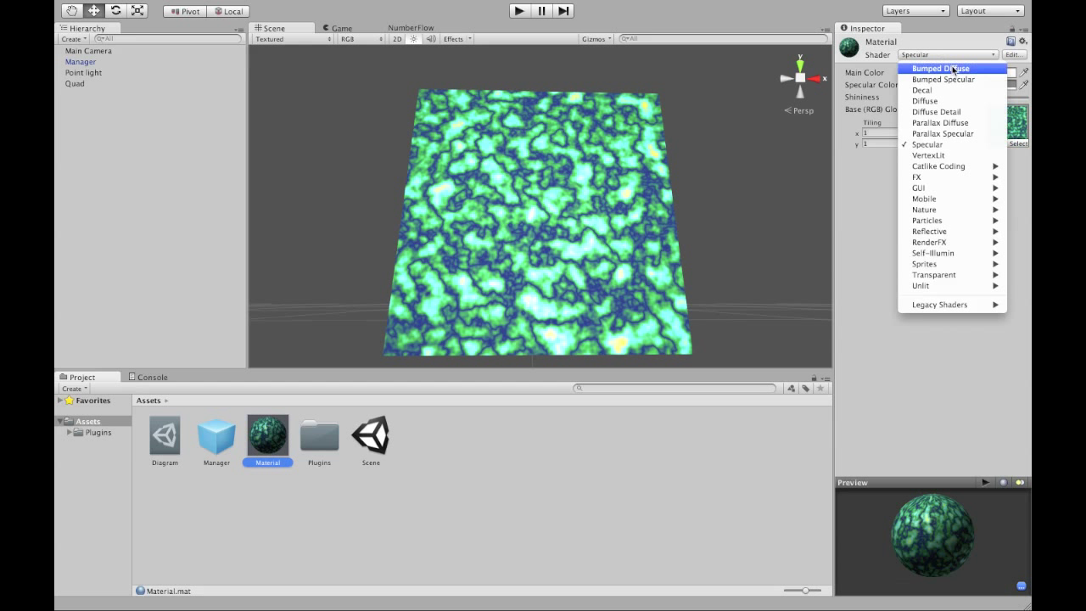
pyautogui.click(962, 78)
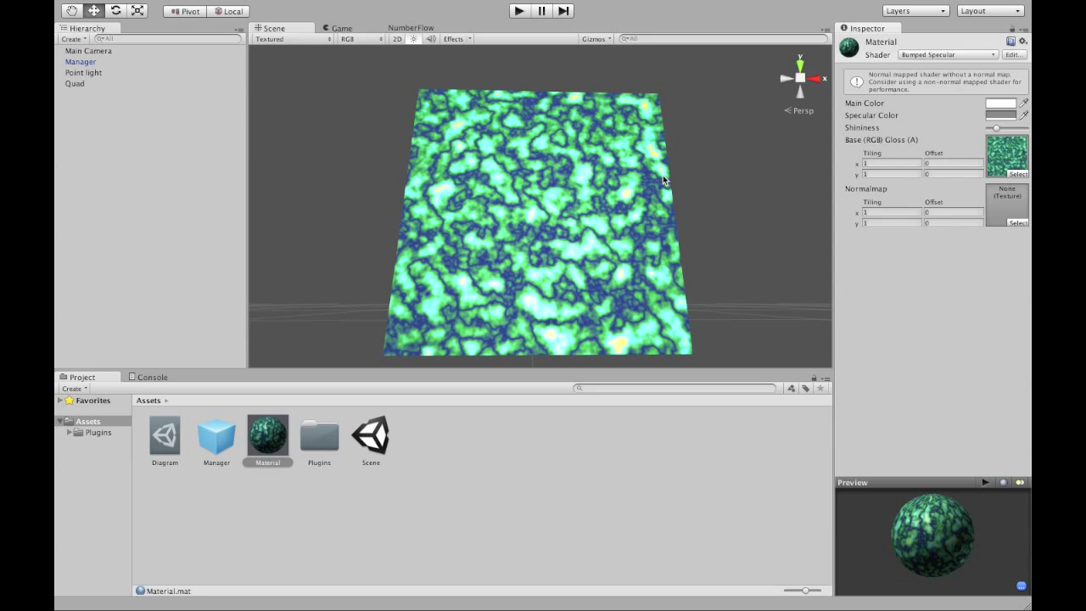
# - Add a Value output node to the NumberFlow diagram fed by Pingpong 01
pyautogui.click(411, 28)
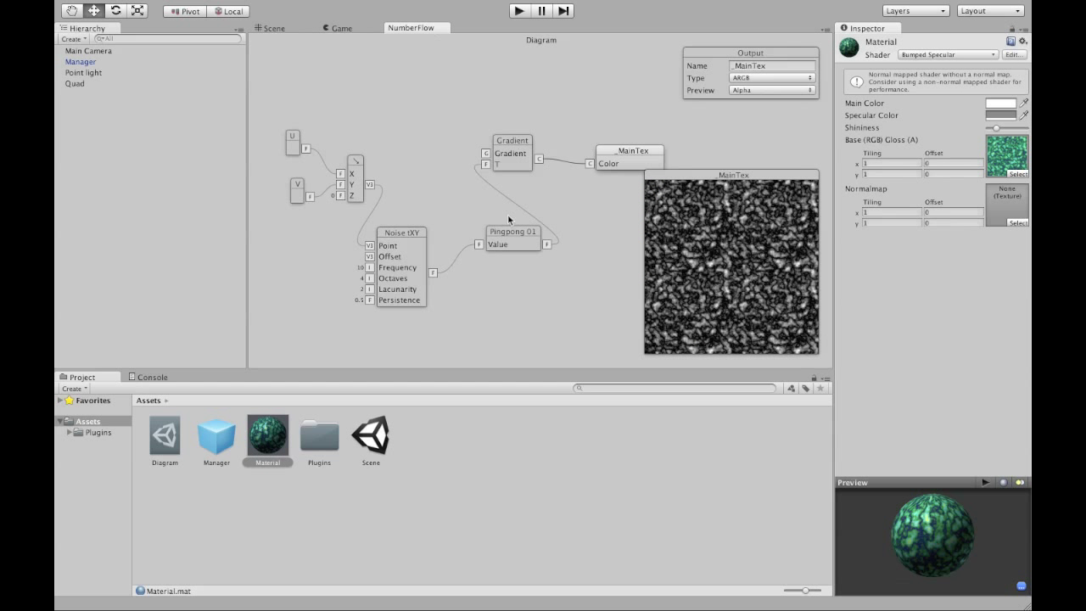
pyautogui.rightClick(504, 271)
pyautogui.moveTo(582, 395)
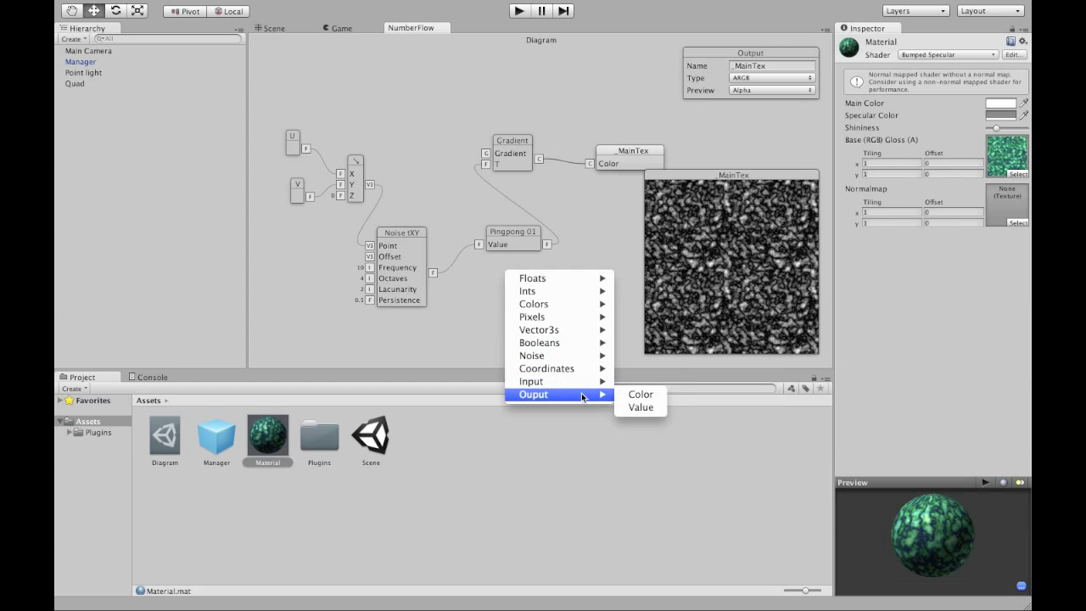
pyautogui.click(654, 407)
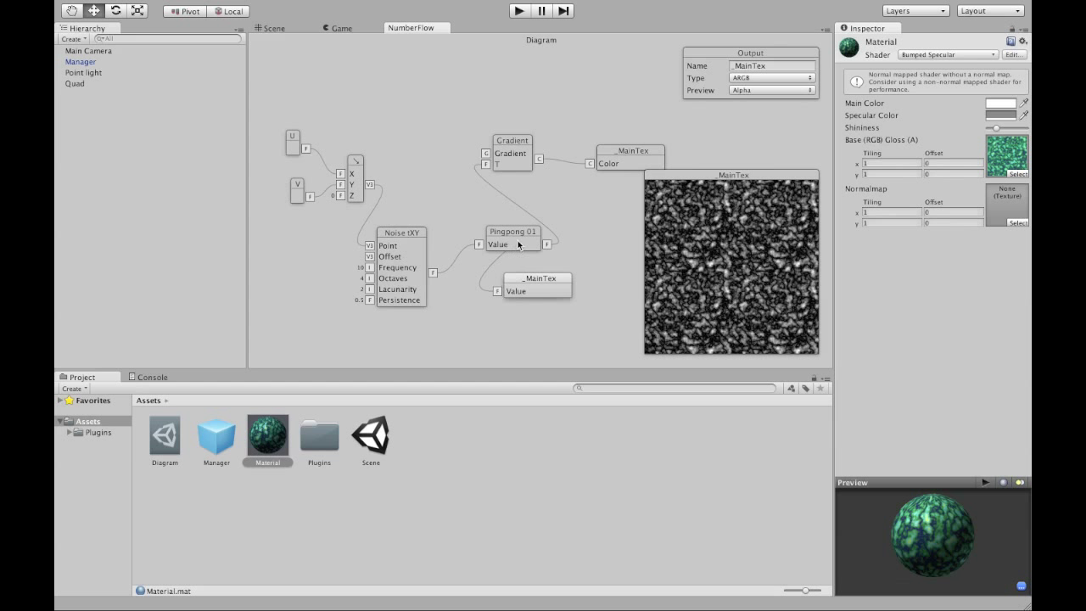
pyautogui.moveTo(518, 245); pyautogui.dragTo(546, 244)
# - Name the output _BumpMap, make it a NormalMap, and preview it in RGB
pyautogui.click(792, 67)
pyautogui.write('_BumpMap')
pyautogui.click(774, 78)
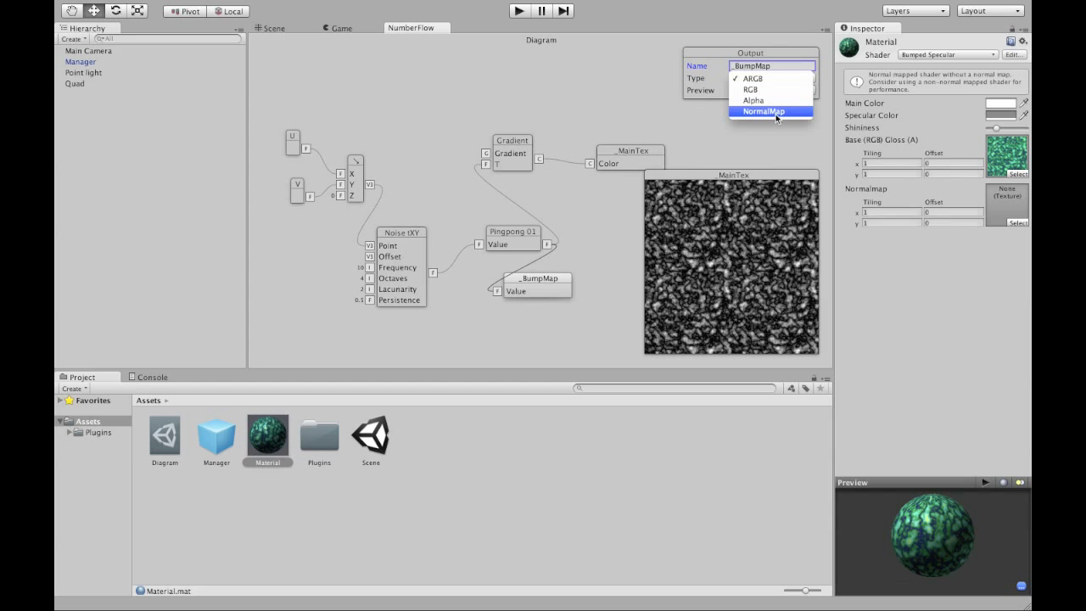
pyautogui.click(775, 112)
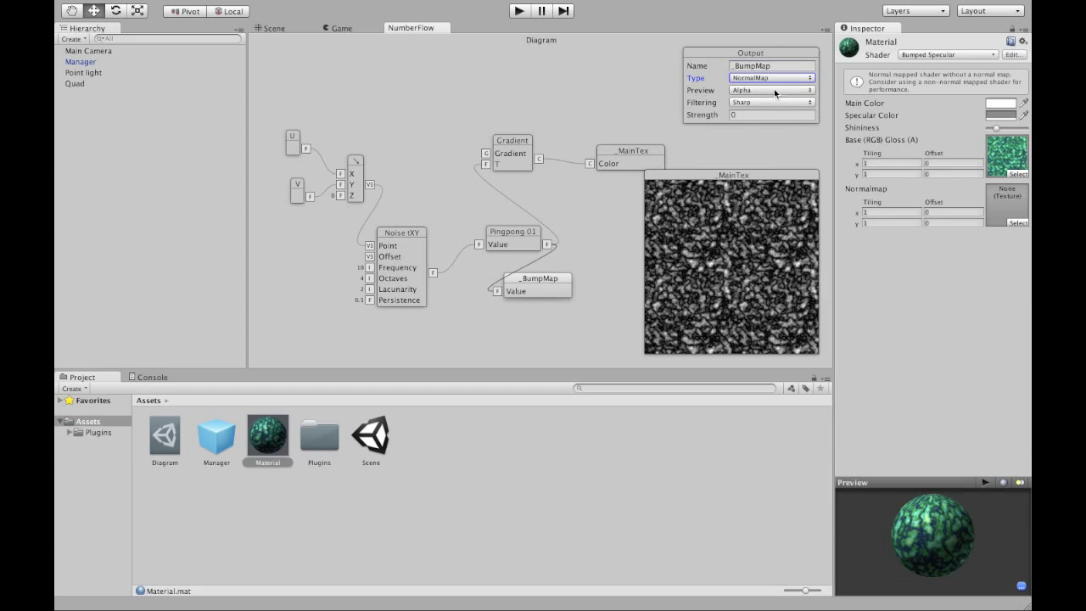
pyautogui.click(772, 91)
pyautogui.click(776, 80)
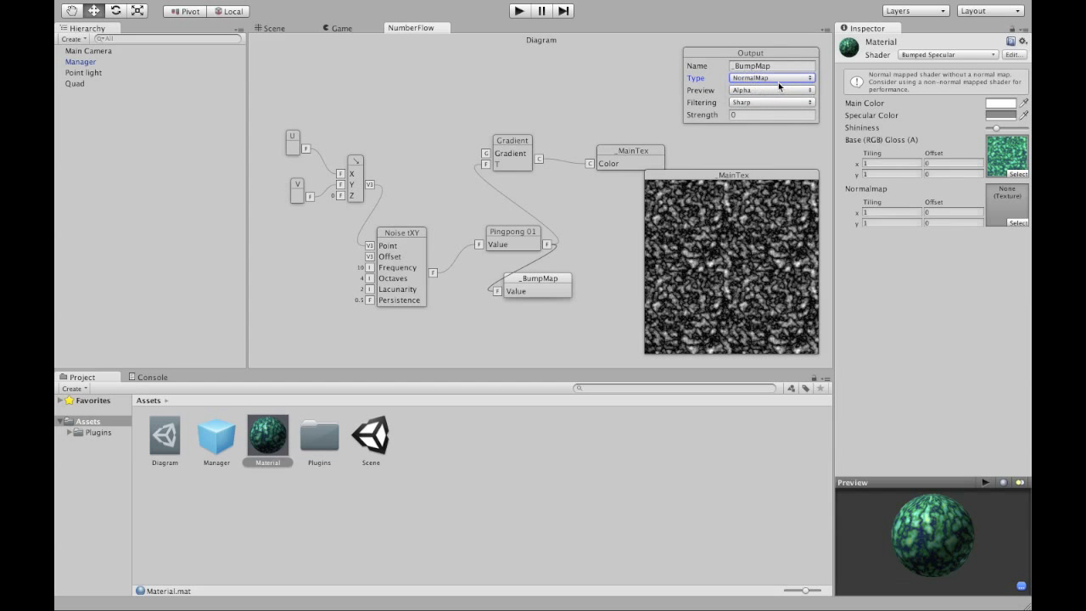
pyautogui.click(709, 268)
pyautogui.click(740, 282)
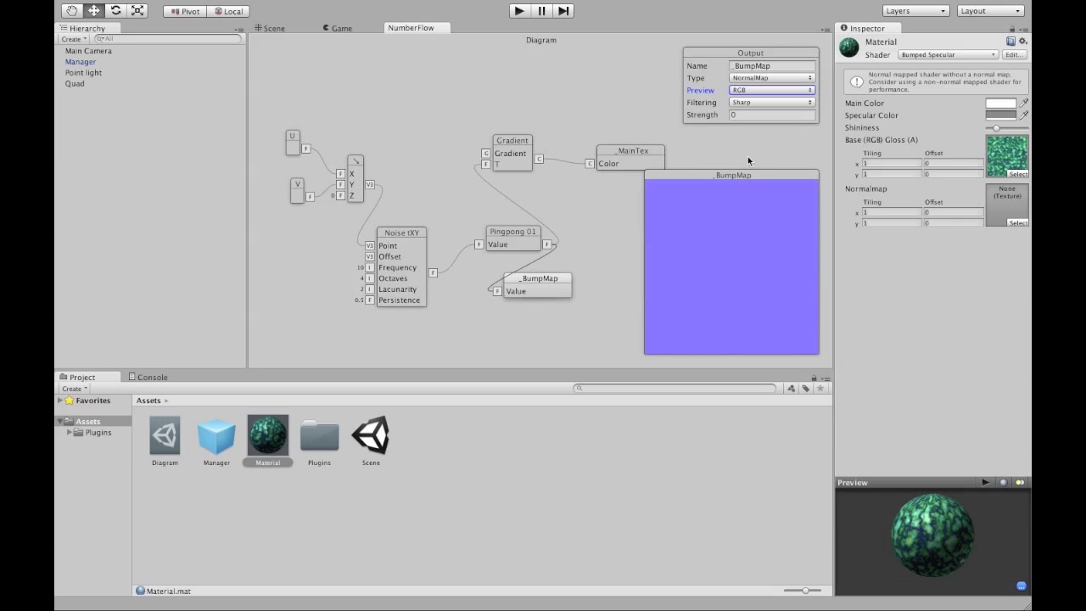
# - Set the _BumpMap normal map Strength to 0.04
pyautogui.click(751, 114)
pyautogui.write('1')
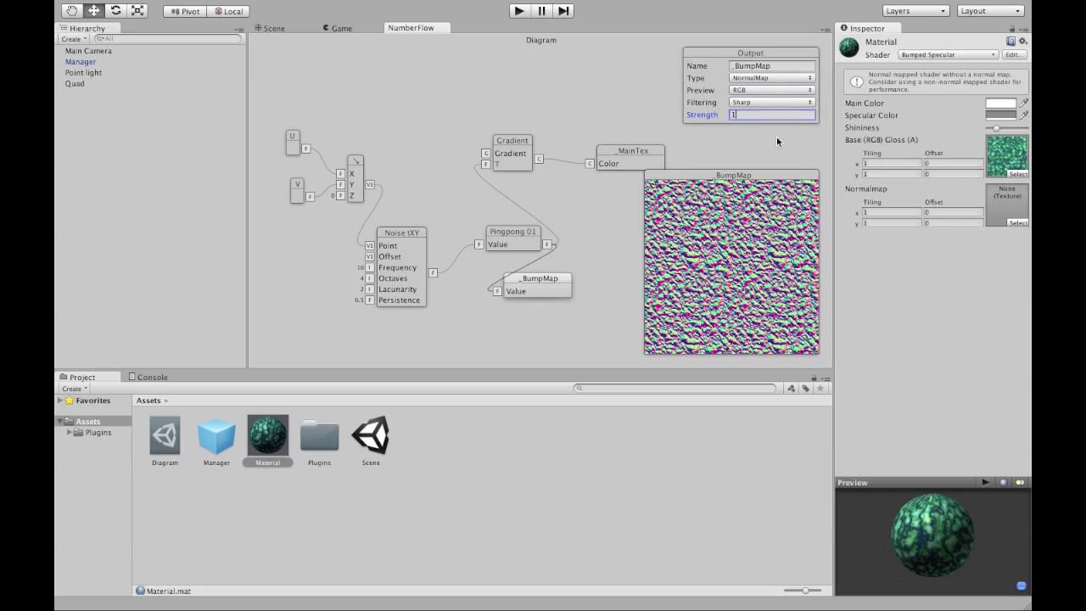
pyautogui.press('BackSpace')
pyautogui.write('0.04')
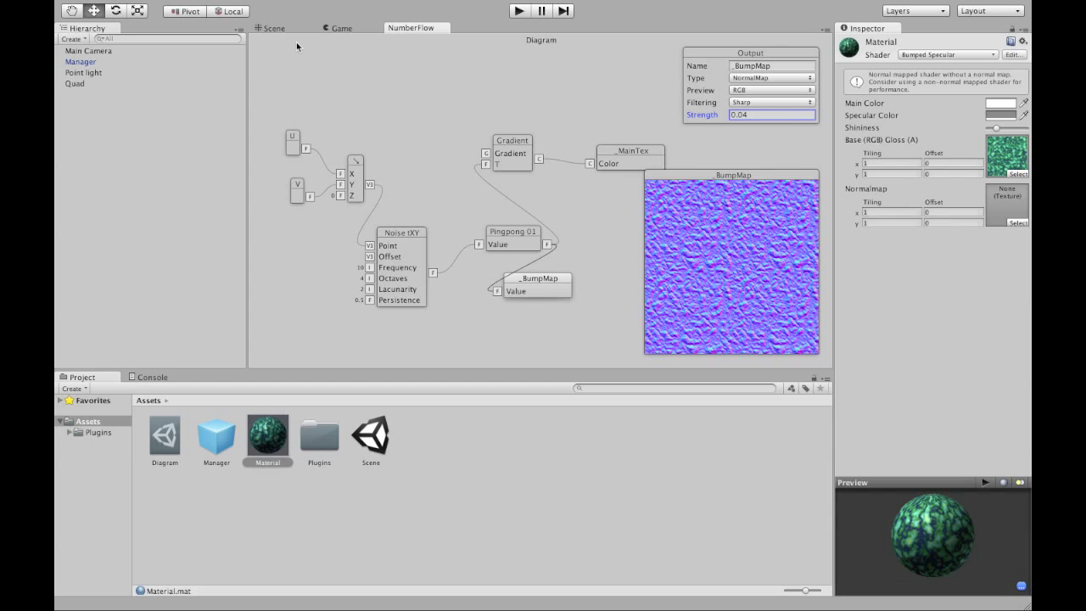
pyautogui.click(273, 28)
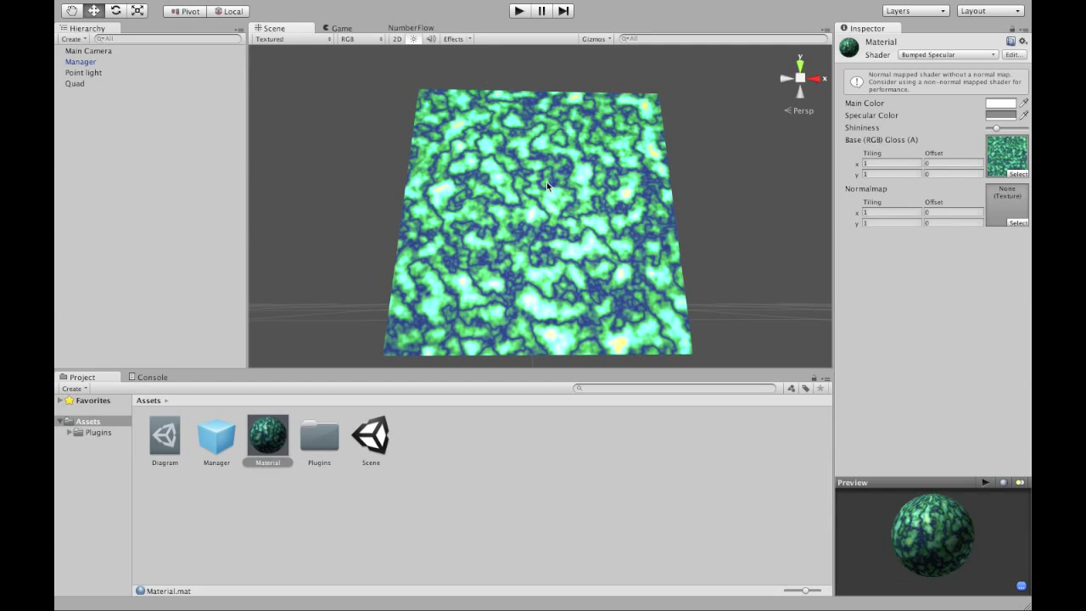
# - Select Manager, then orbit and zoom in on the quad's embossed, bumpy noise surface
pyautogui.click(108, 62)
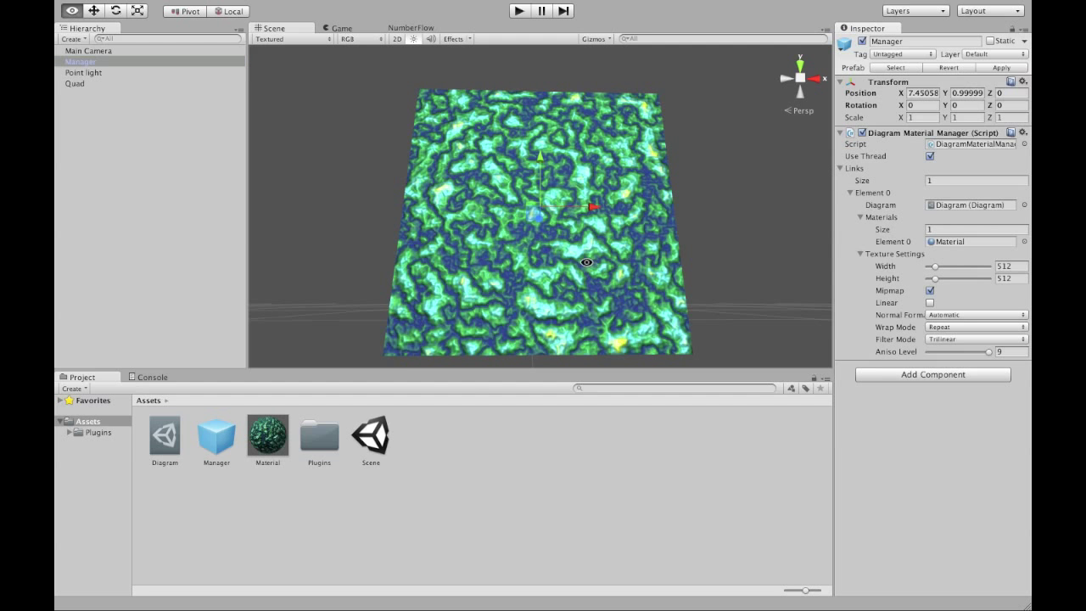
pyautogui.moveTo(585, 263)
pyautogui.keyDown('alt'); pyautogui.mouseDown()
pyautogui.moveTo(432, 315)
pyautogui.moveTo(527, 155)
pyautogui.moveTo(707, 177)
pyautogui.moveTo(727, 208)
pyautogui.moveTo(671, 375)
pyautogui.moveTo(504, 428)
pyautogui.moveTo(586, 251)
pyautogui.mouseUp(); pyautogui.keyUp('alt')
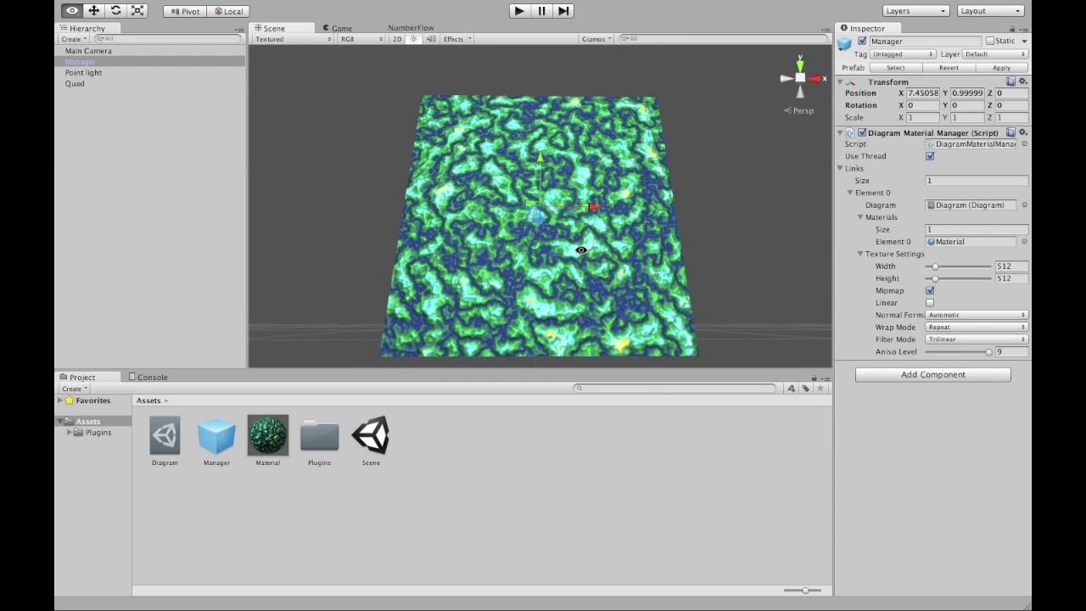
pyautogui.scroll(3, 678, 237)
pyautogui.scroll(3, 670, 222)
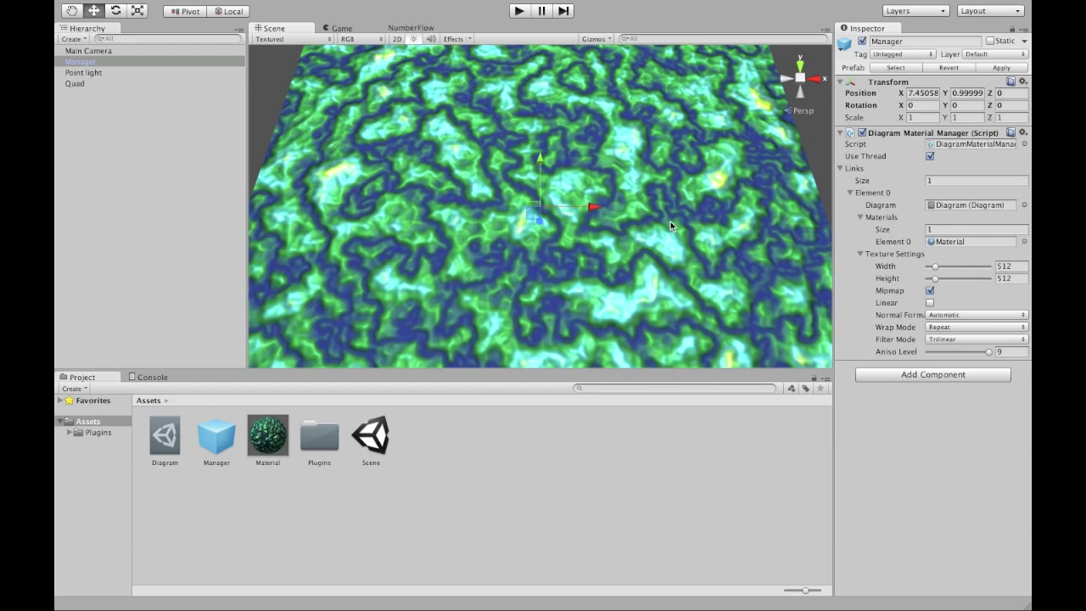
pyautogui.keyDown('alt'); pyautogui.moveTo(604, 264); pyautogui.dragTo(602, 307); pyautogui.keyUp('alt')
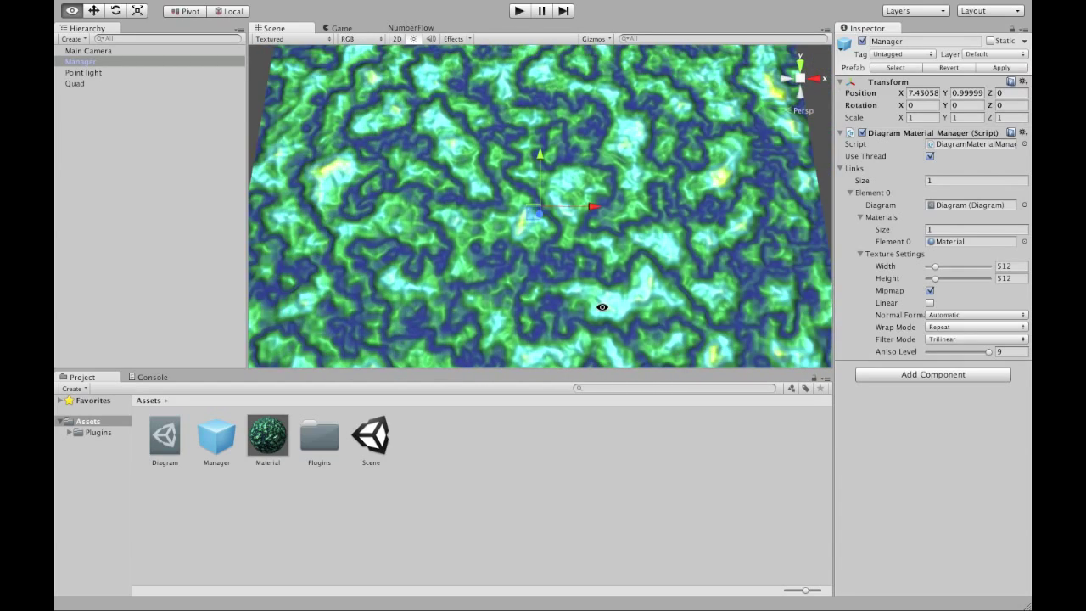
pyautogui.scroll(-5, 601, 308)
pyautogui.scroll(8, 602, 307)
pyautogui.scroll(-3, 601, 311)
pyautogui.scroll(3, 602, 310)
# - Set the Manager texture Width and Height to 1024 and apply to the prefab
pyautogui.click(1010, 267)
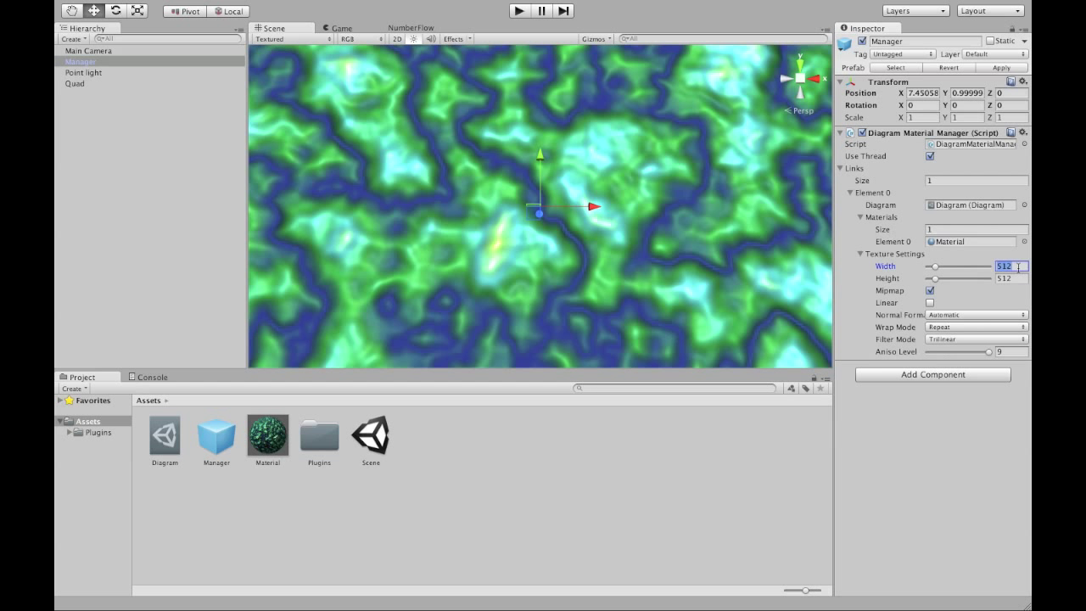
pyautogui.write('1024')
pyautogui.press('Tab')
pyautogui.write('1024')
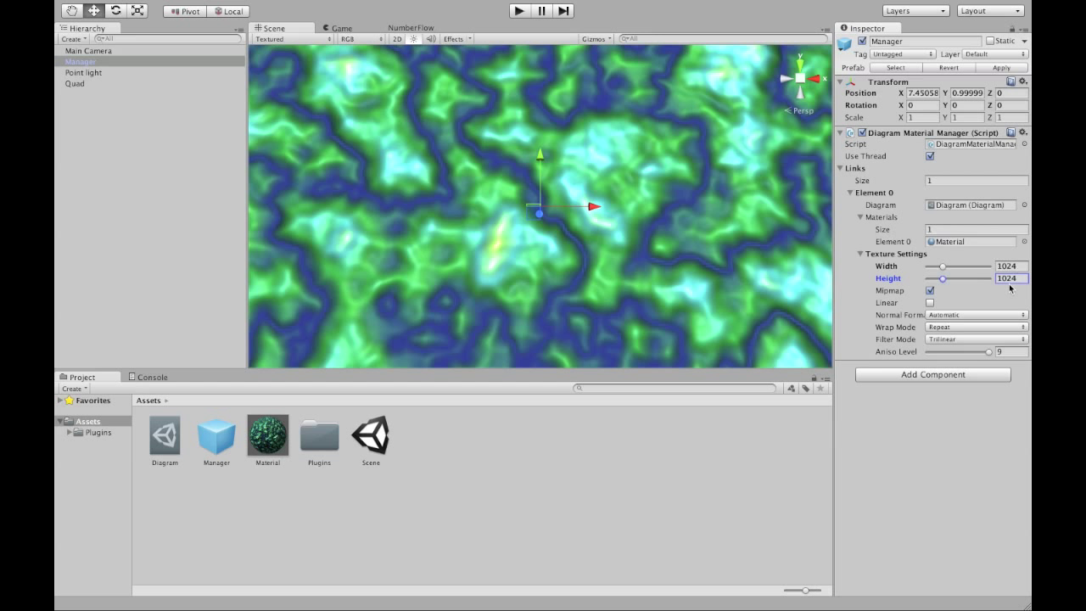
pyautogui.click(1000, 68)
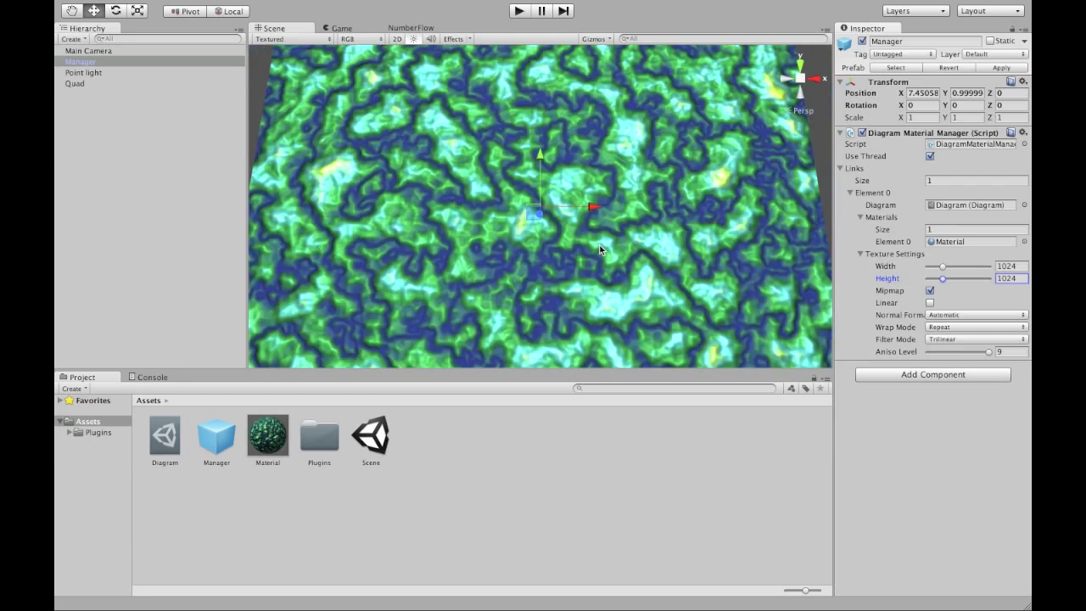
pyautogui.scroll(-3, 599, 249)
pyautogui.scroll(4, 599, 248)
pyautogui.scroll(-5, 599, 248)
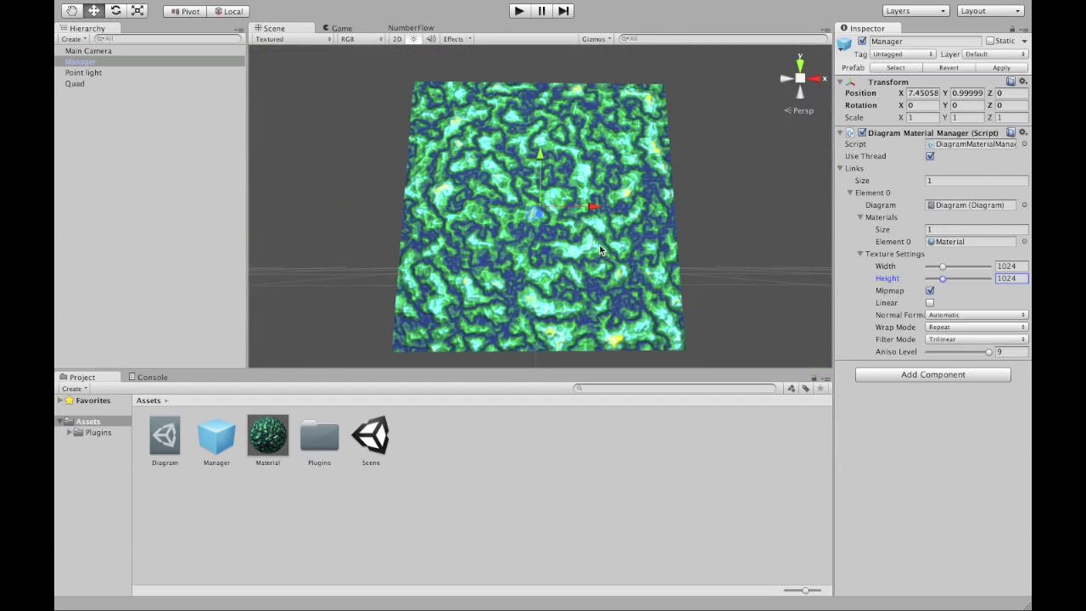
pyautogui.moveTo(600, 212)
pyautogui.keyDown('alt'); pyautogui.mouseDown()
pyautogui.moveTo(628, 217)
pyautogui.moveTo(598, 198)
pyautogui.mouseUp(); pyautogui.keyUp('alt')
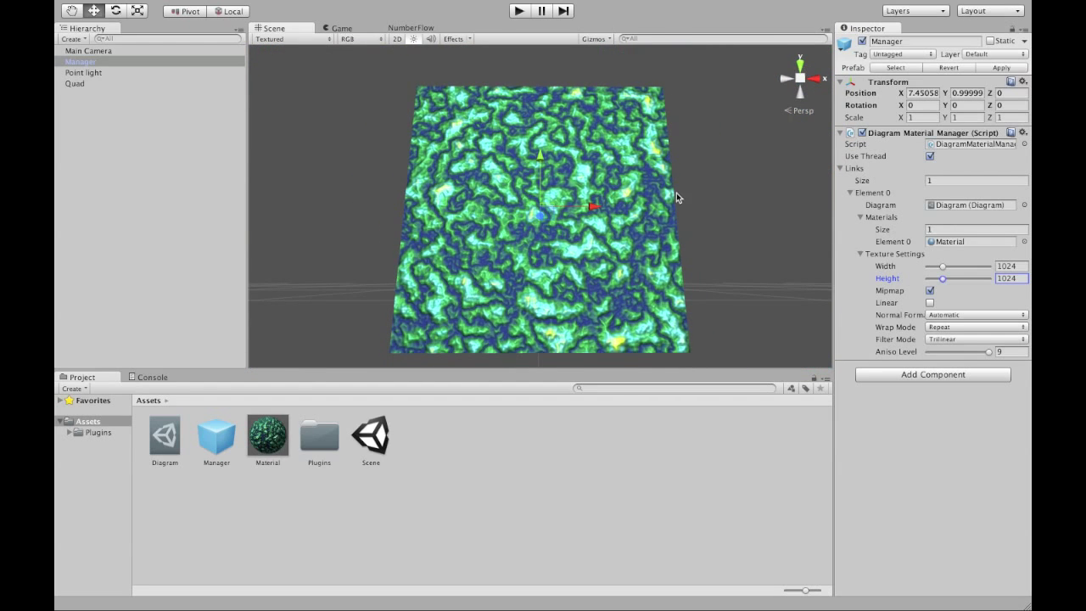